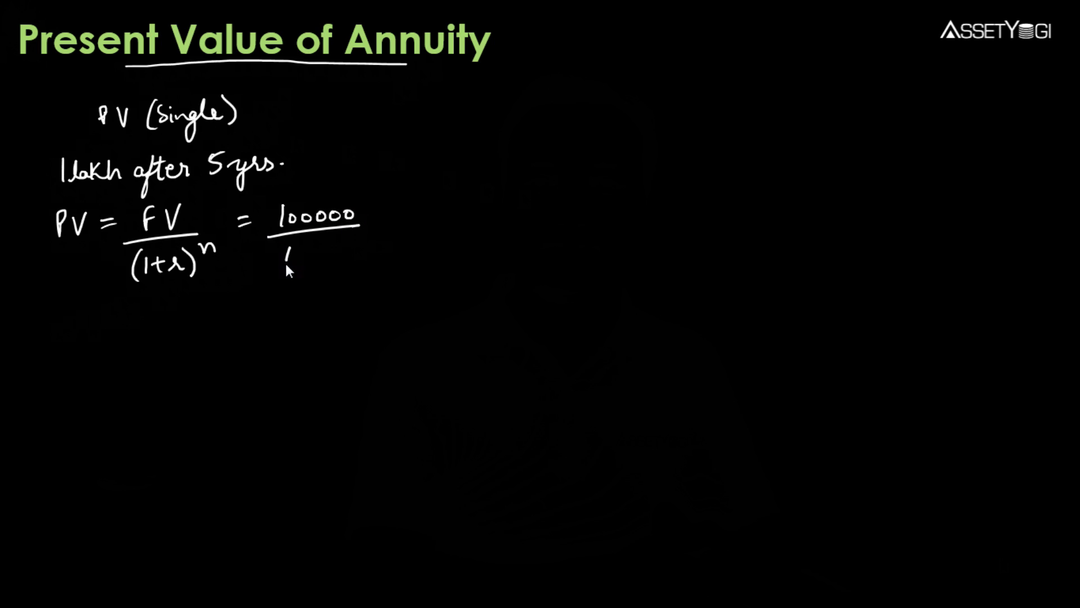
Write the (1+0.07) denominator under 100000 in the single-sum PV formula
{"action": "left_click_drag", "start_coordinate": [328, 254], "coordinate": [349, 260]}
Complete the (1+0.07)^5 denominator, label r and n, and double-underline the result 71,299
{"action": "left_click_drag", "start_coordinate": [280, 248], "coordinate": [279, 273]}
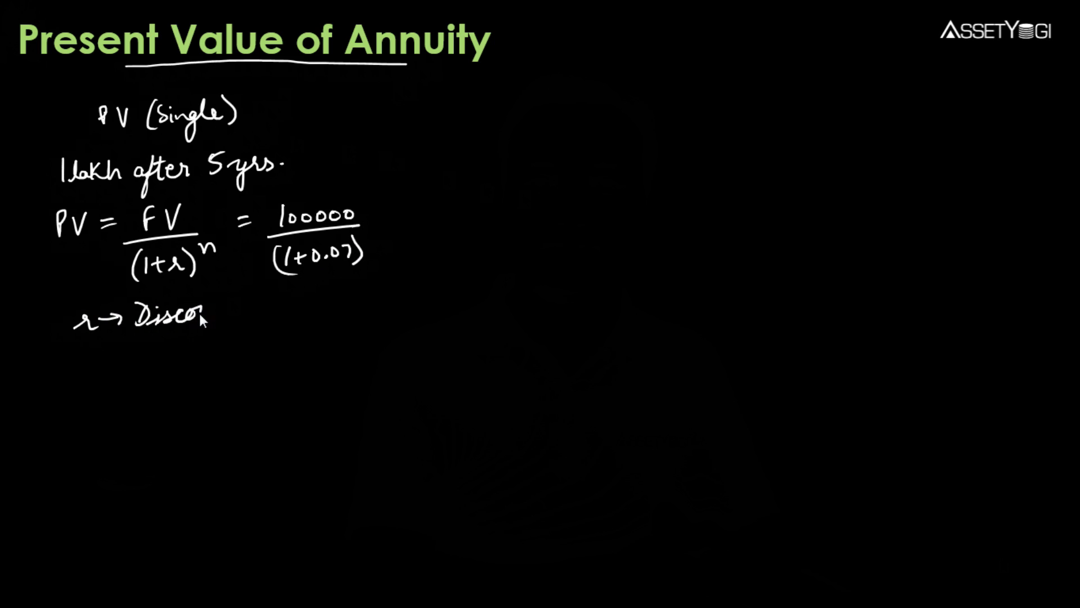
{"action": "left_click_drag", "start_coordinate": [224, 313], "coordinate": [236, 295]}
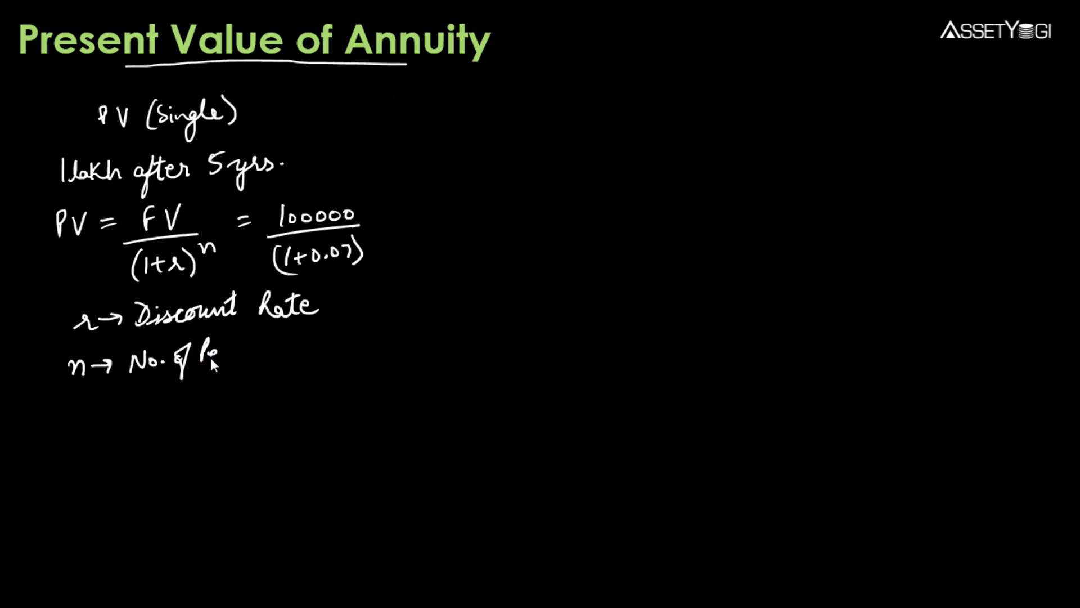
{"action": "left_click_drag", "start_coordinate": [262, 350], "coordinate": [282, 353]}
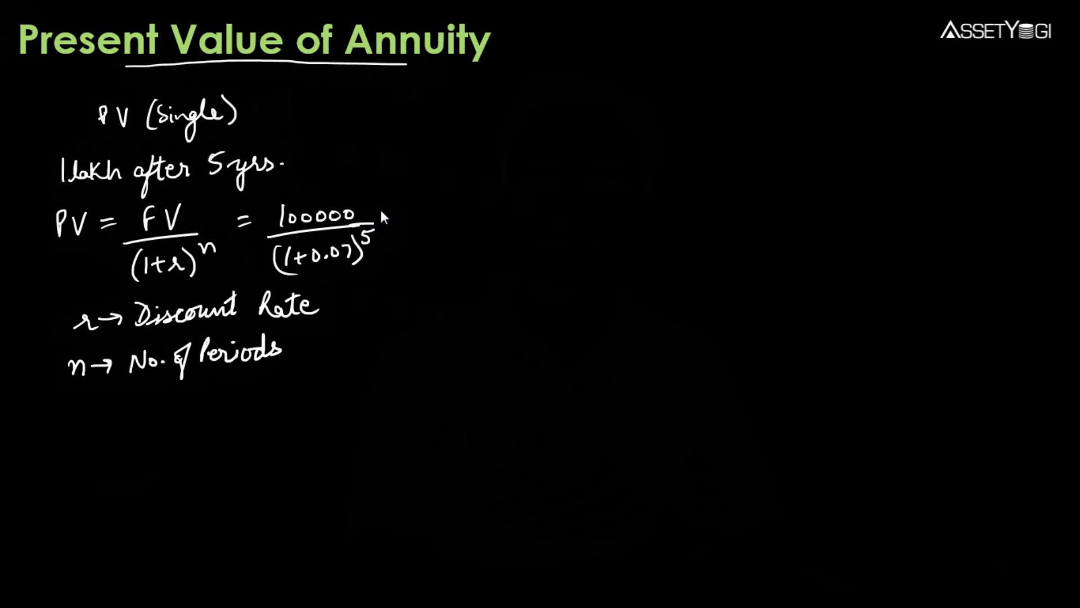
{"action": "left_click_drag", "start_coordinate": [389, 219], "coordinate": [402, 217]}
{"action": "left_click_drag", "start_coordinate": [438, 246], "coordinate": [479, 243]}
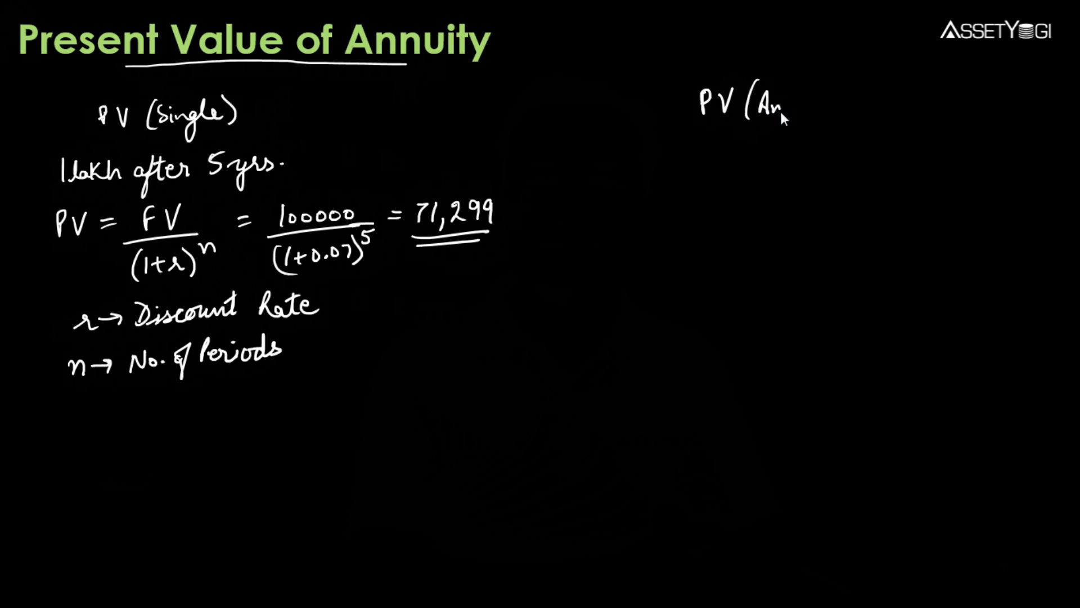
Write 'PV (Annuity) – Uniform', '10000/m 3yrs. Rent → Lease', and arrow year-1's 10000 to 10000/1.07
{"action": "mouse_move", "coordinate": [817, 112]}
{"action": "left_mouse_down"}
{"action": "mouse_move", "coordinate": [824, 92]}
{"action": "mouse_move", "coordinate": [823, 135]}
{"action": "left_mouse_up"}
{"action": "mouse_move", "coordinate": [916, 101]}
{"action": "left_mouse_down"}
{"action": "mouse_move", "coordinate": [931, 87]}
{"action": "mouse_move", "coordinate": [995, 104]}
{"action": "left_mouse_up"}
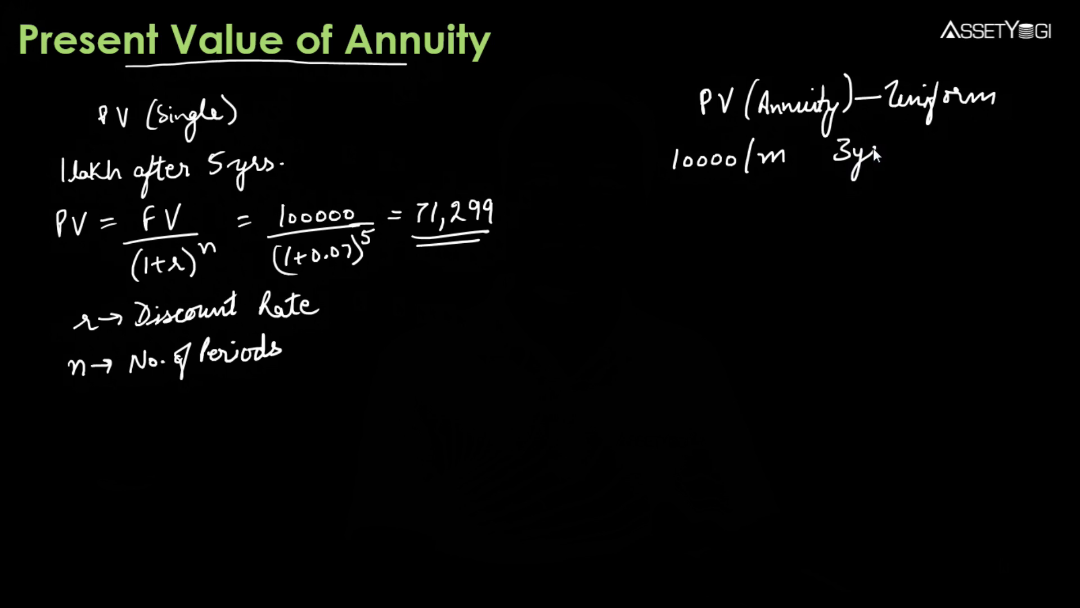
{"action": "left_click", "coordinate": [900, 158]}
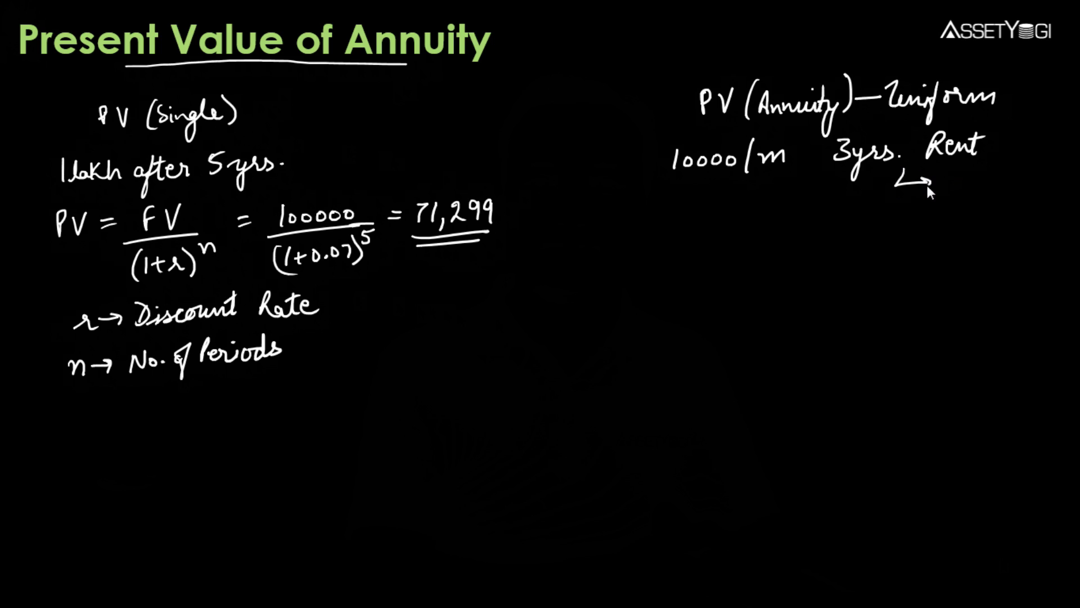
{"action": "left_click_drag", "start_coordinate": [985, 181], "coordinate": [1001, 165]}
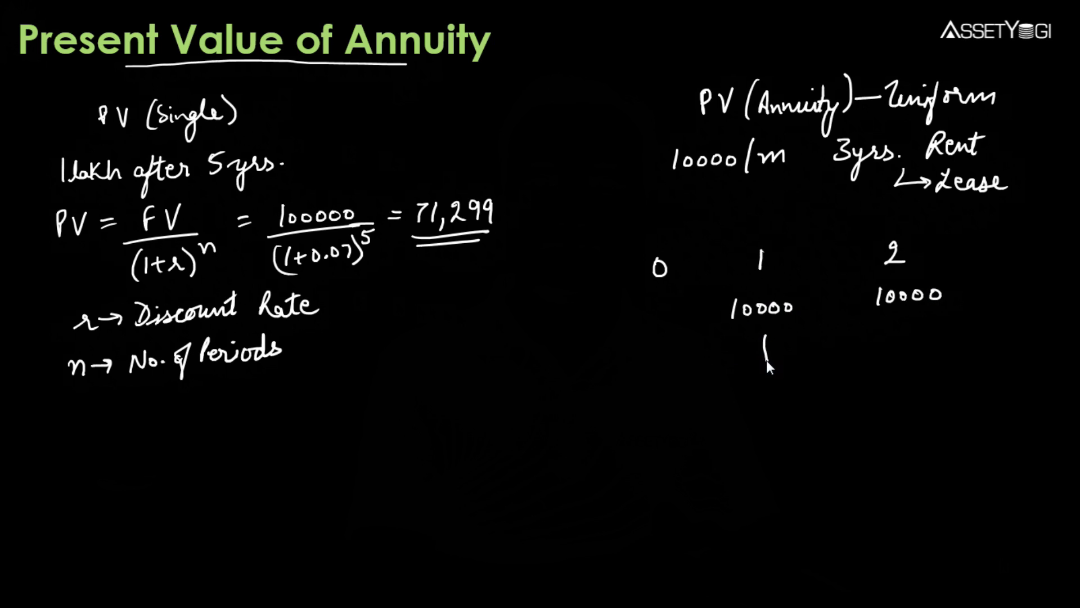
{"action": "left_click_drag", "start_coordinate": [693, 364], "coordinate": [686, 363]}
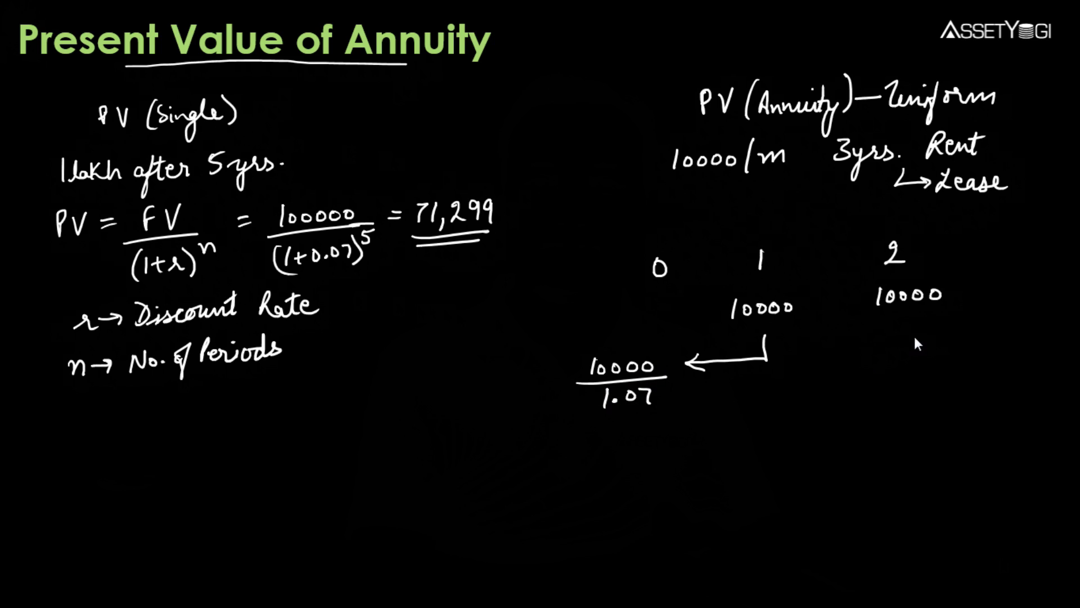
Discount year-2's 10000 as 10000/(1.07)^2, total under 8734, and double-underline the 10000 payment
{"action": "left_click_drag", "start_coordinate": [836, 435], "coordinate": [665, 446]}
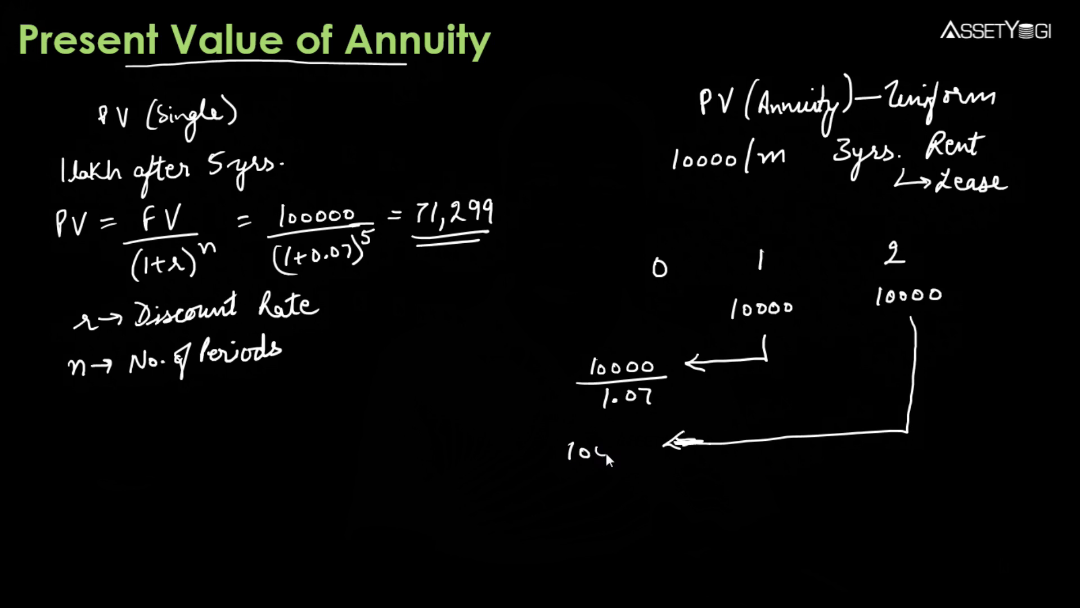
{"action": "left_click_drag", "start_coordinate": [630, 455], "coordinate": [634, 449]}
{"action": "left_click_drag", "start_coordinate": [555, 467], "coordinate": [653, 460]}
{"action": "left_click_drag", "start_coordinate": [576, 477], "coordinate": [592, 507]}
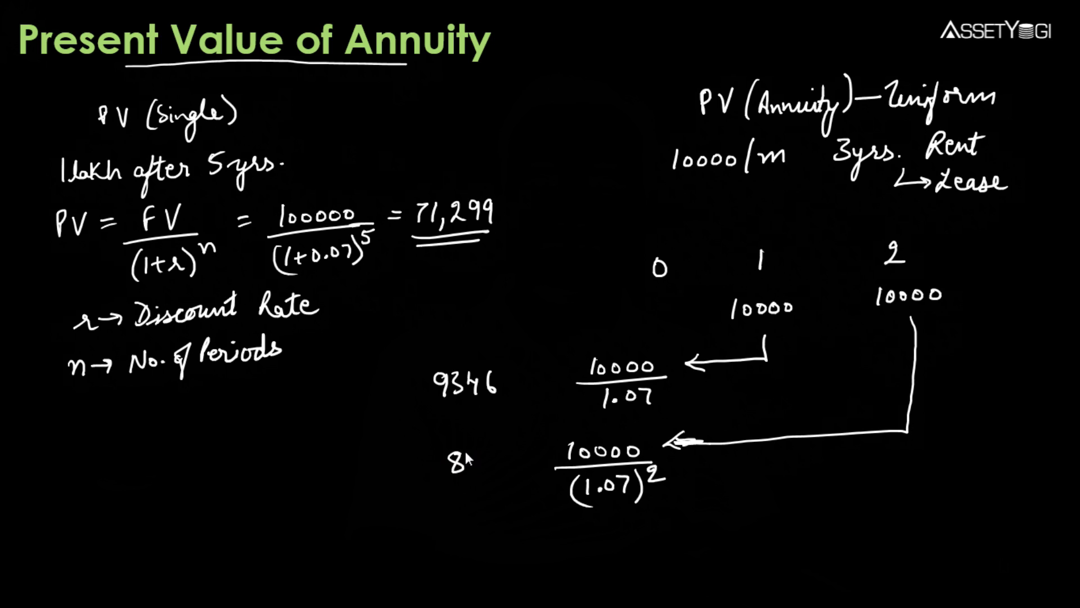
{"action": "left_click_drag", "start_coordinate": [403, 483], "coordinate": [528, 478]}
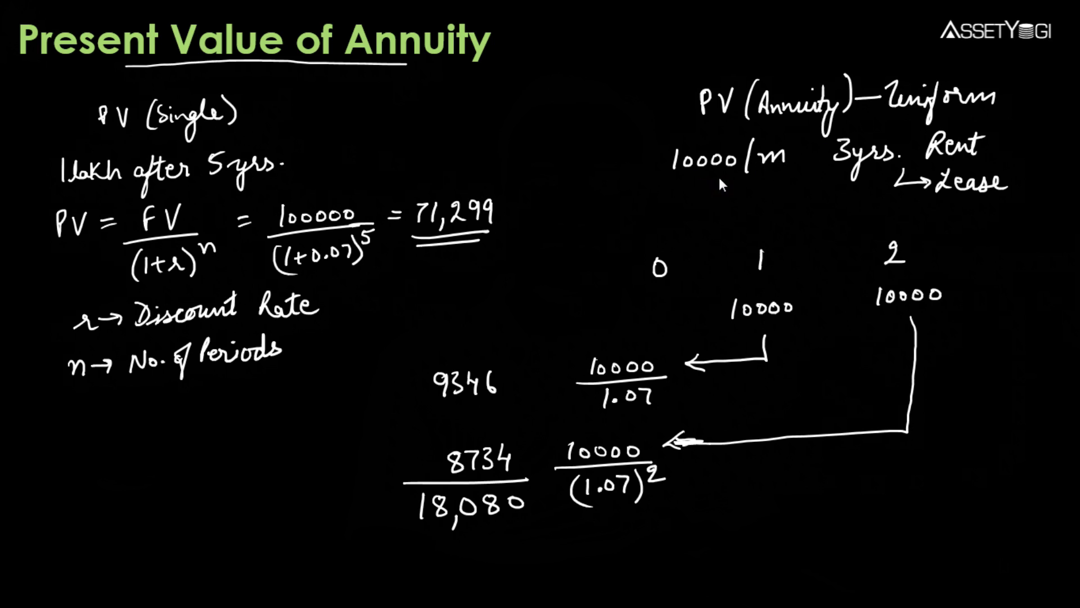
{"action": "left_click_drag", "start_coordinate": [708, 179], "coordinate": [775, 182]}
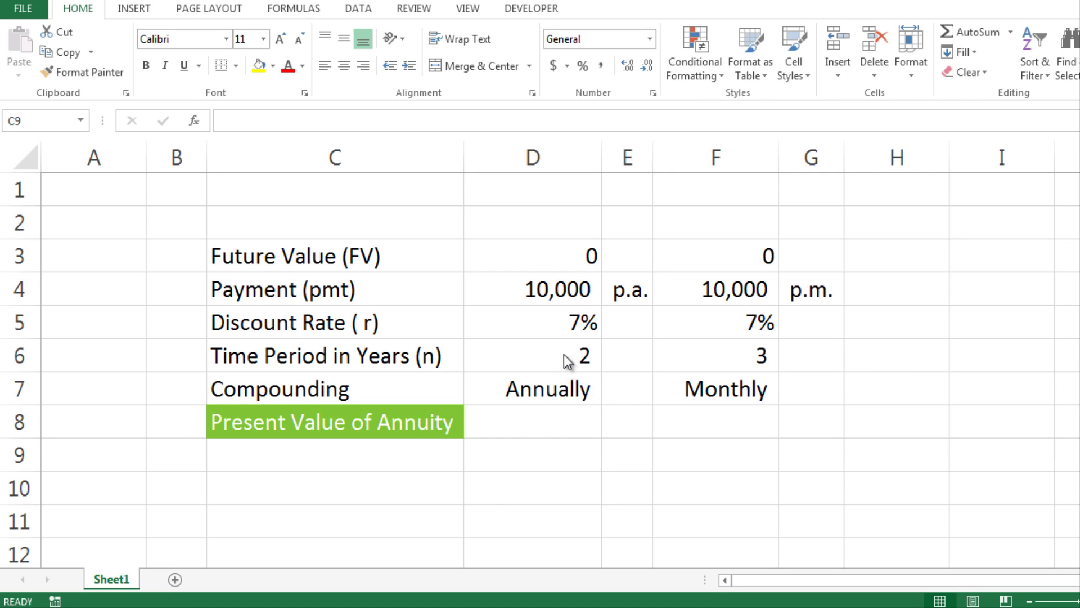
{"action": "left_click", "coordinate": [545, 256]}
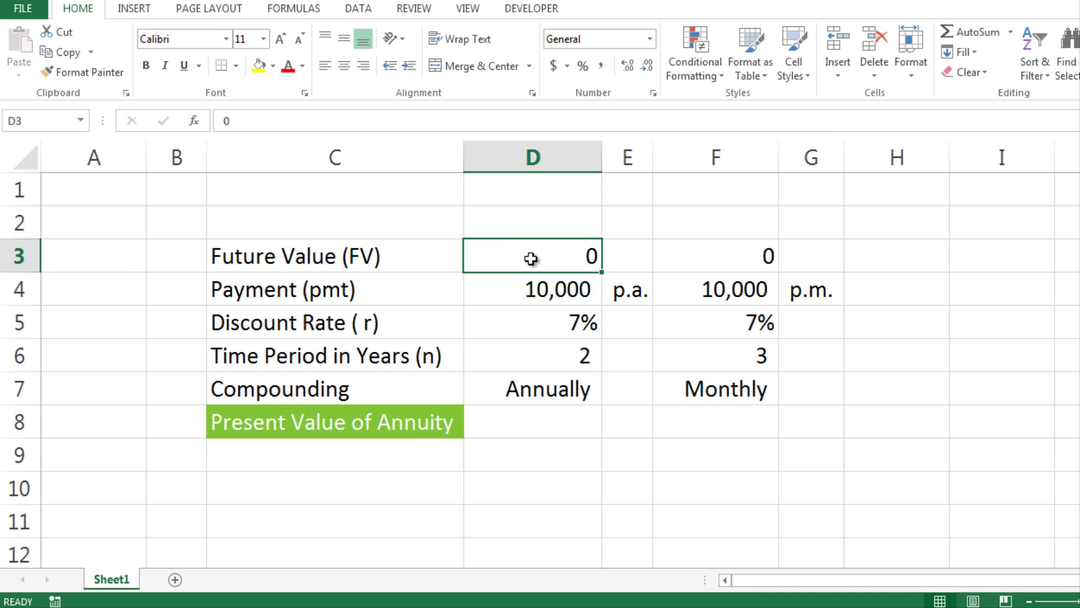
{"action": "left_click", "coordinate": [545, 290]}
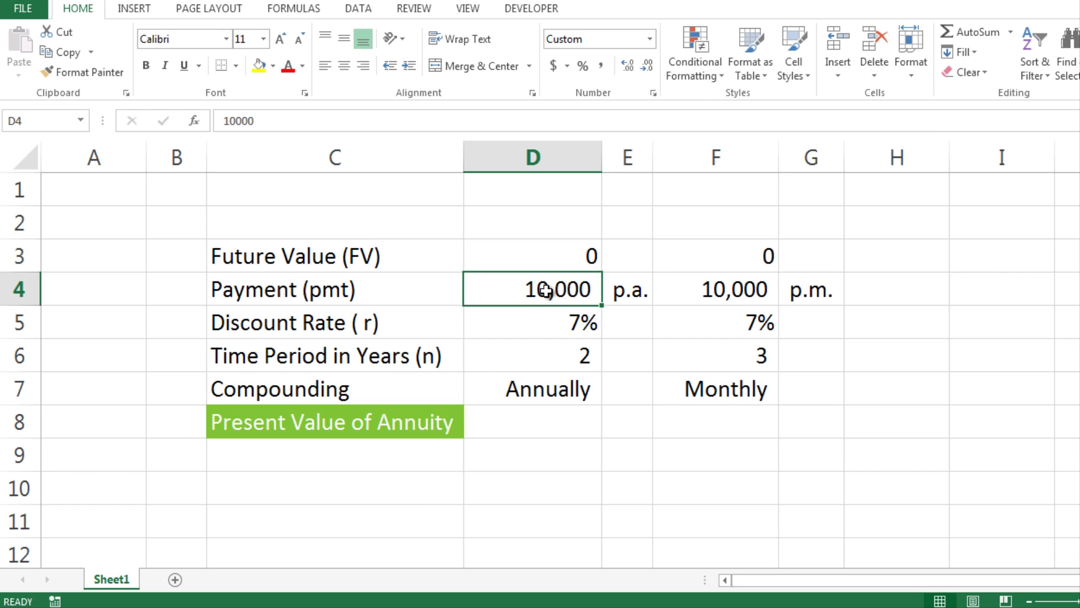
{"action": "left_click", "coordinate": [624, 292]}
{"action": "left_click", "coordinate": [562, 293]}
{"action": "left_click", "coordinate": [565, 355]}
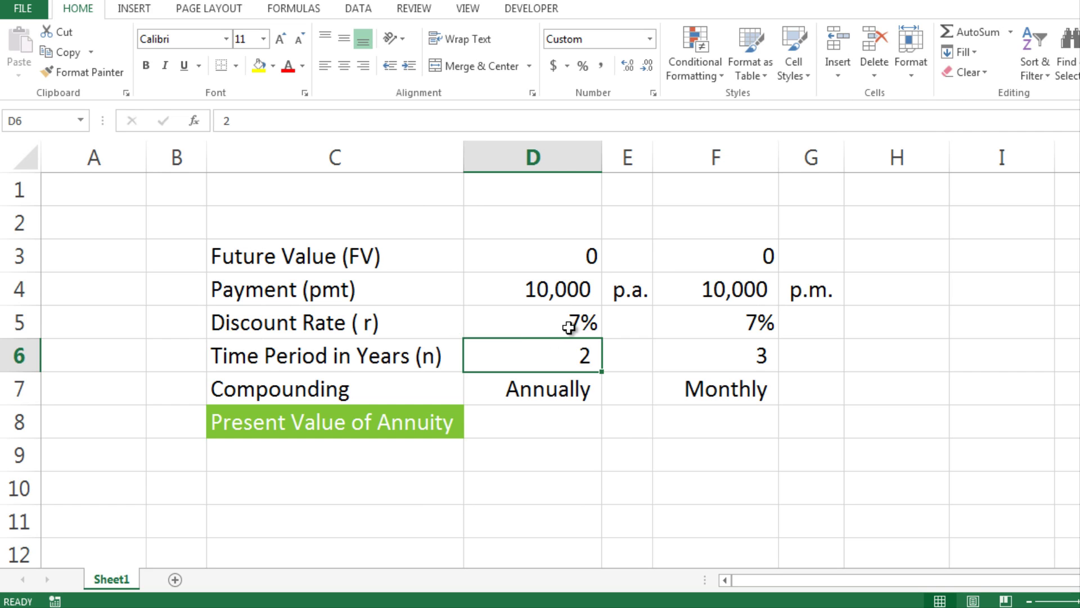
{"action": "left_click", "coordinate": [568, 327]}
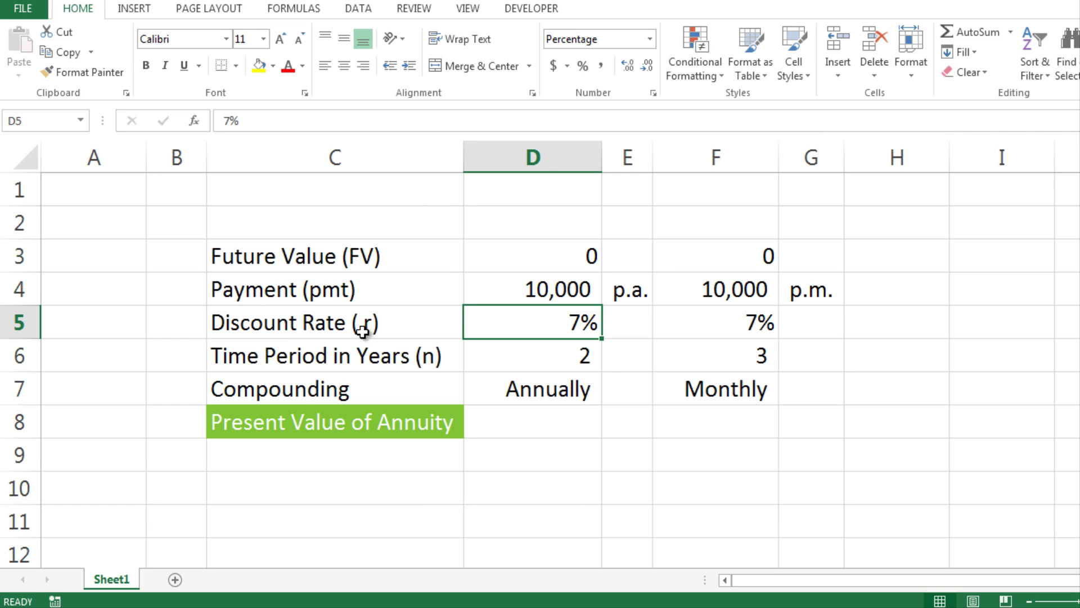
{"action": "left_click", "coordinate": [289, 325]}
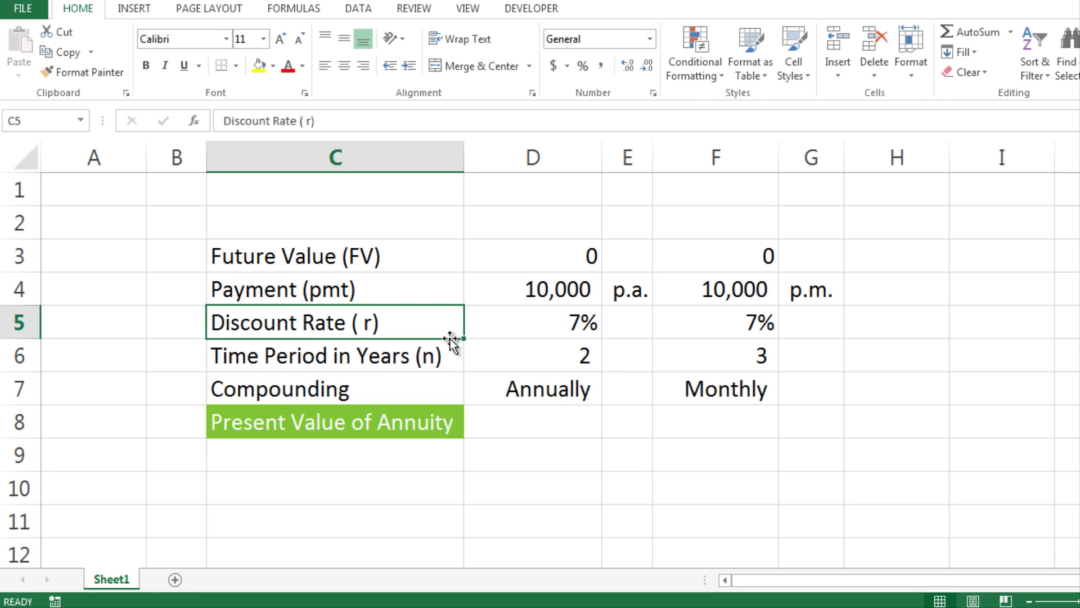
{"action": "left_click", "coordinate": [569, 323]}
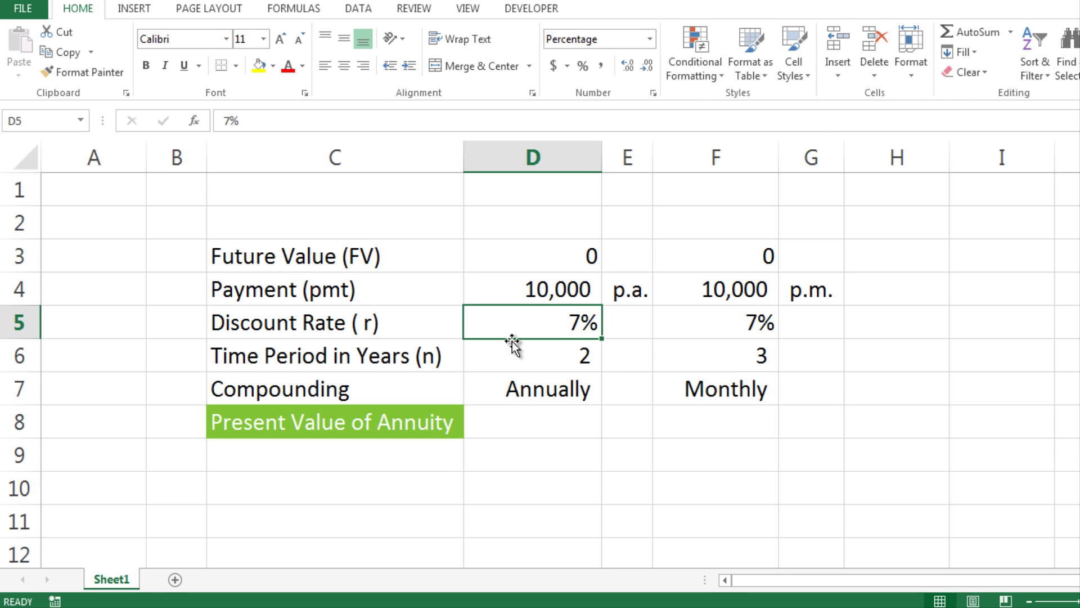
{"action": "left_click", "coordinate": [554, 367]}
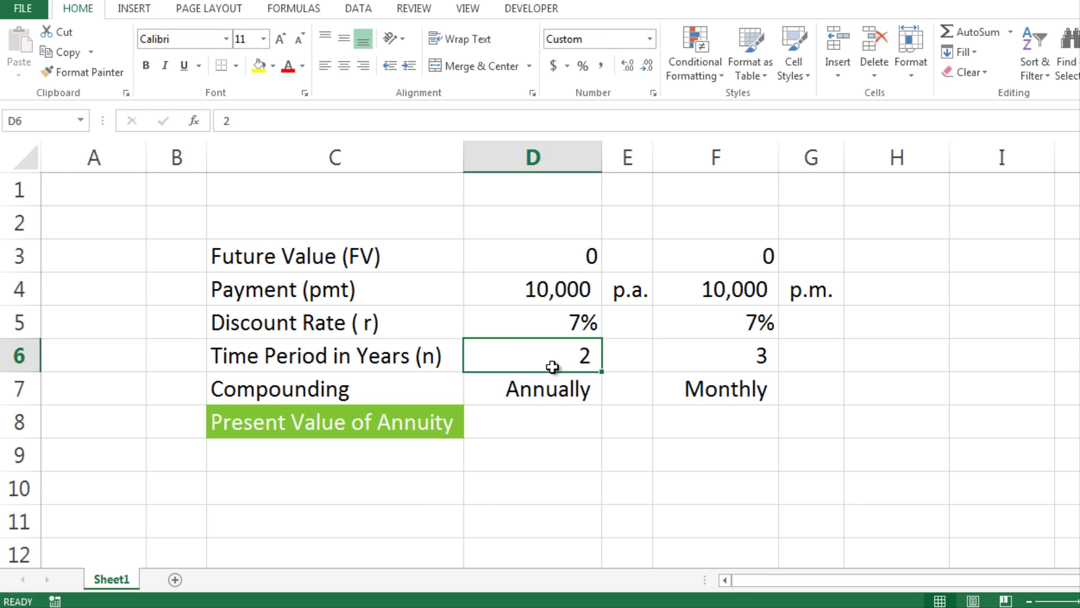
{"action": "left_click", "coordinate": [510, 391]}
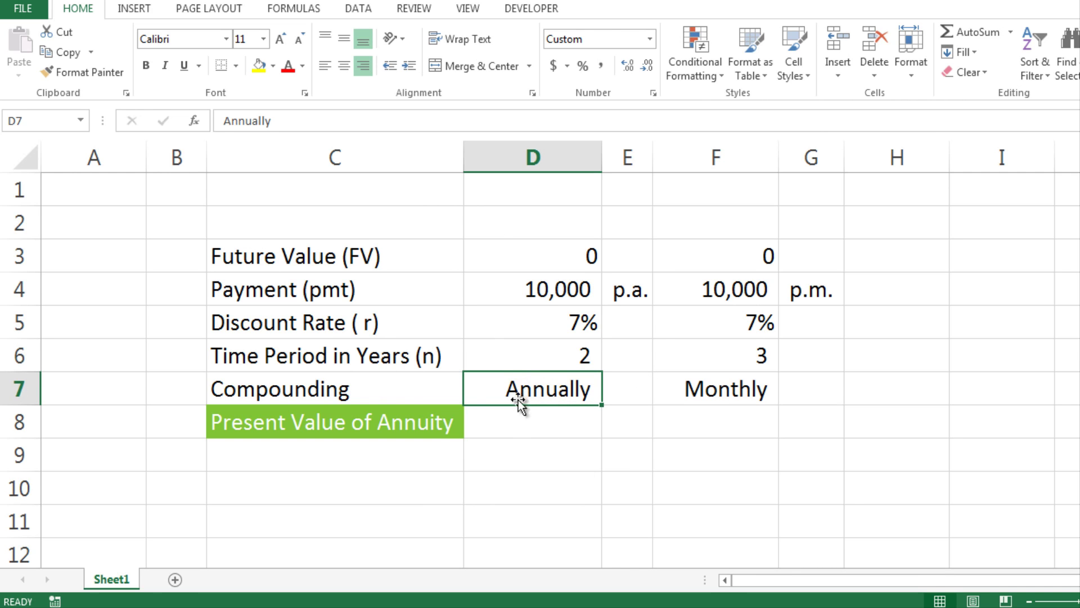
{"action": "left_click", "coordinate": [528, 422]}
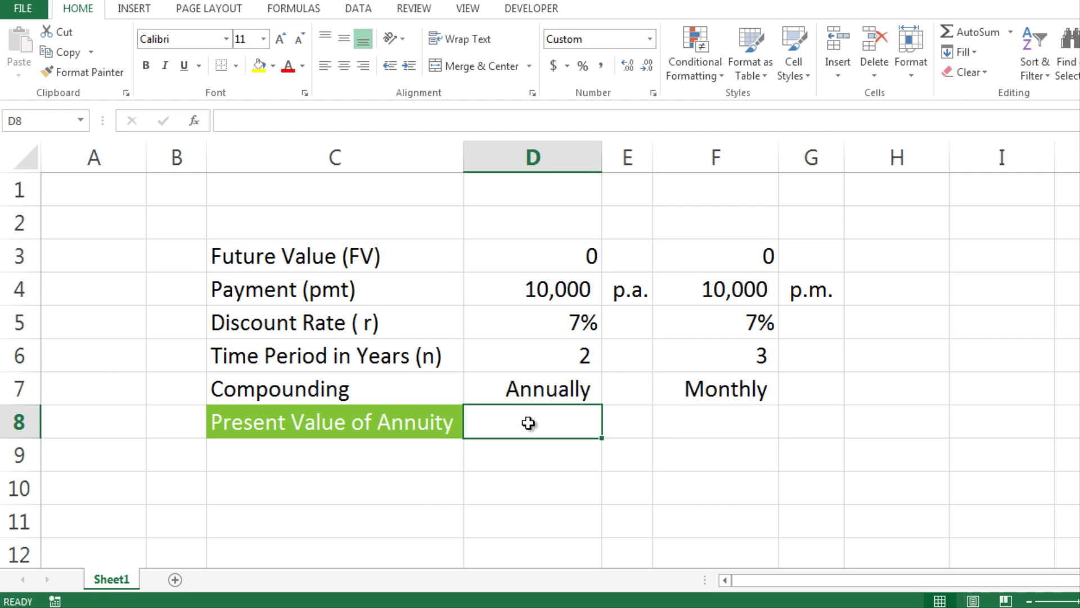
{"action": "type", "text": "=p"}
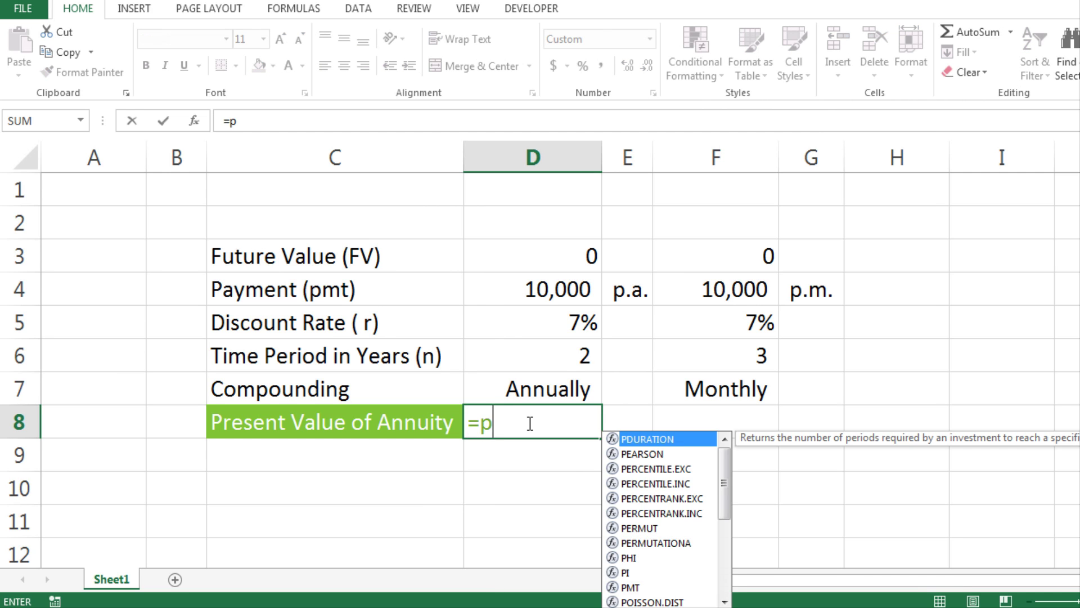
{"action": "type", "text": "v("}
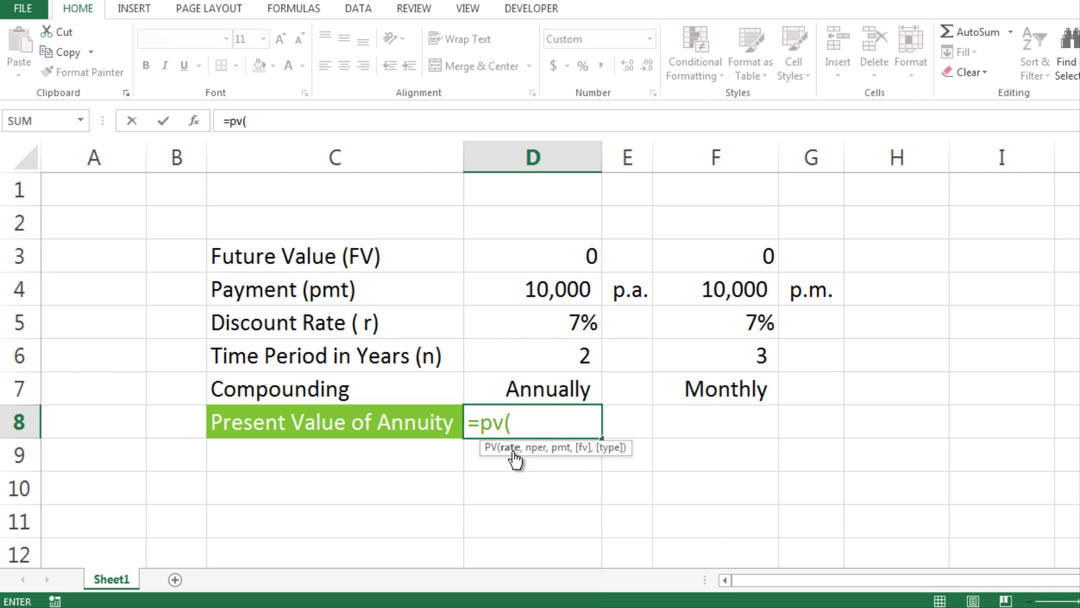
Finish =PV(D5, D6, -D4, 0) in D8 so it returns 18,080, then recheck it
{"action": "left_click", "coordinate": [551, 324]}
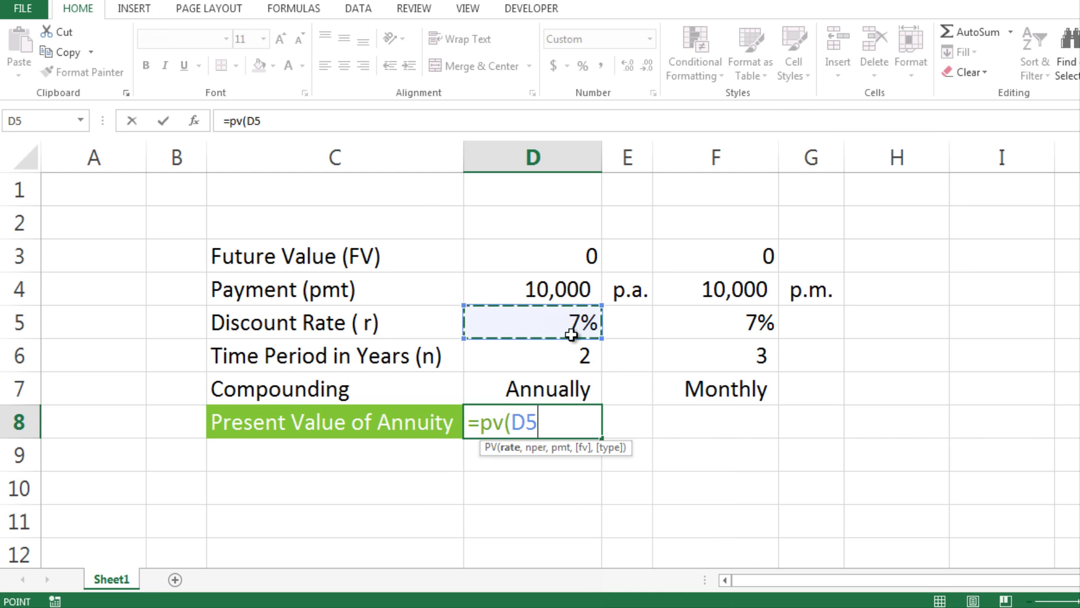
{"action": "type", "text": ","}
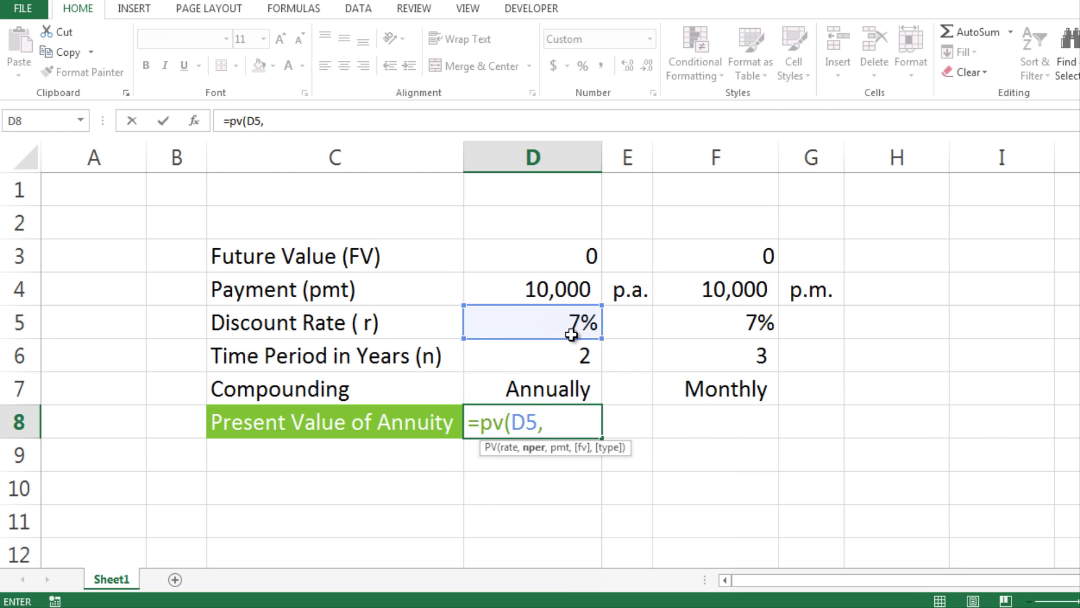
{"action": "left_click", "coordinate": [568, 356]}
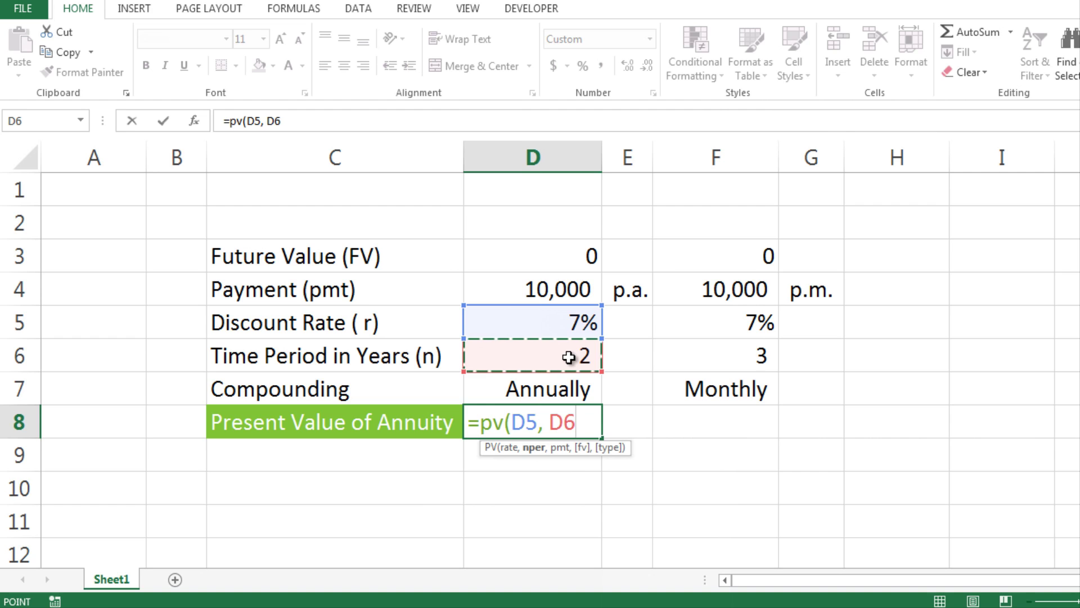
{"action": "left_click", "coordinate": [569, 358]}
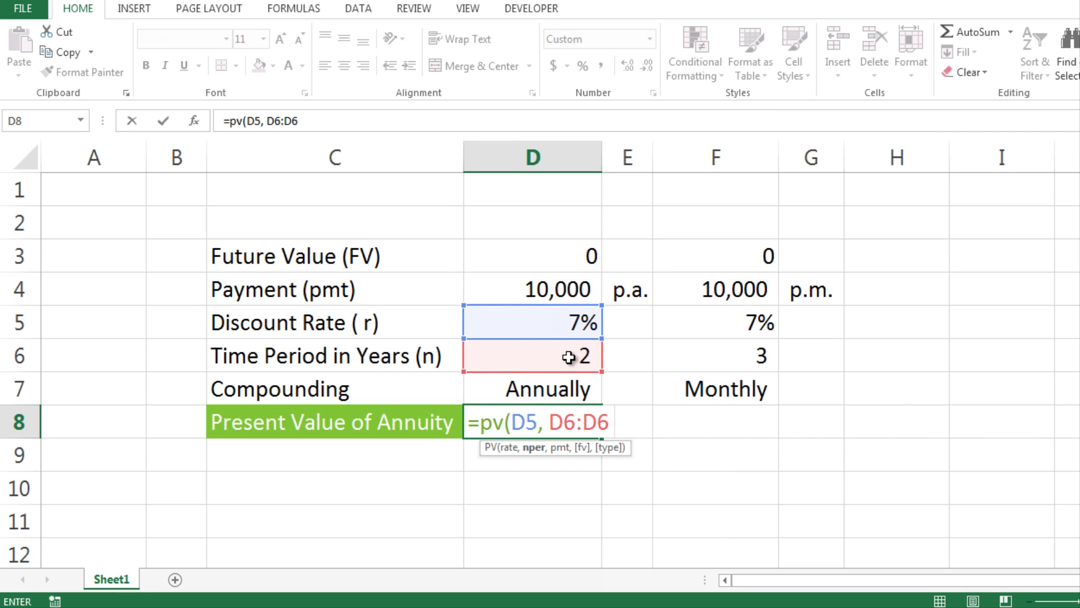
{"action": "key", "text": "BackSpace"}
{"action": "key", "text": "BackSpace"}
{"action": "key", "text": "BackSpace"}
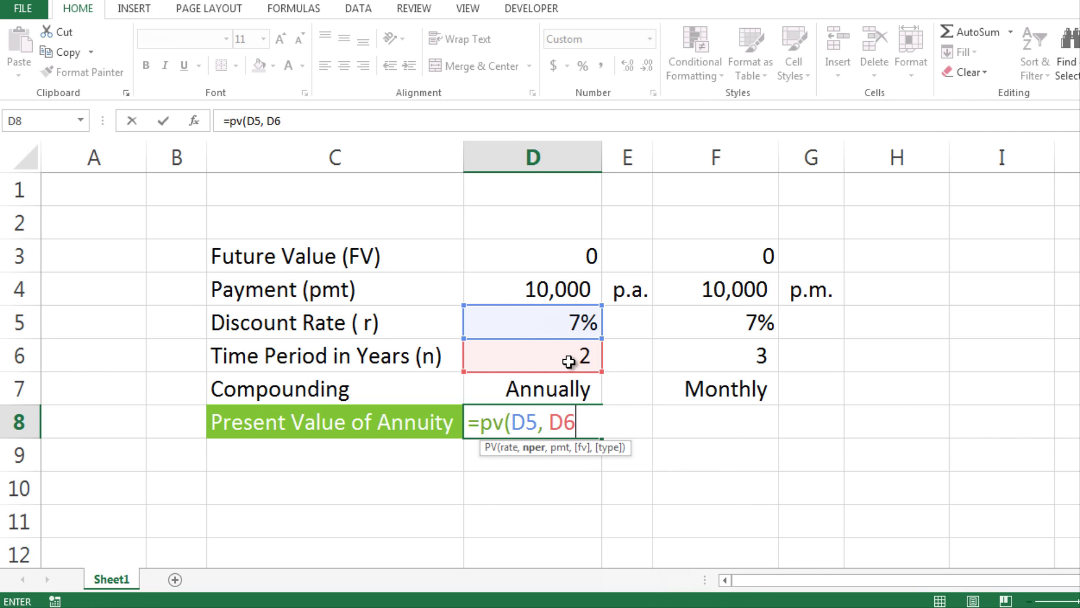
{"action": "type", "text": ", "}
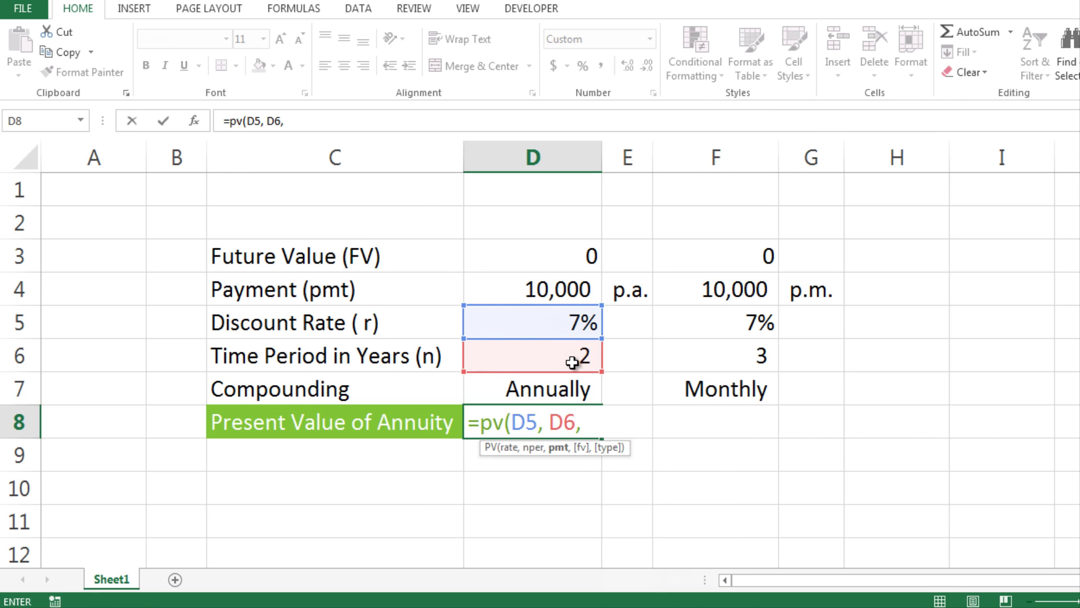
{"action": "type", "text": "-"}
{"action": "left_click", "coordinate": [549, 288]}
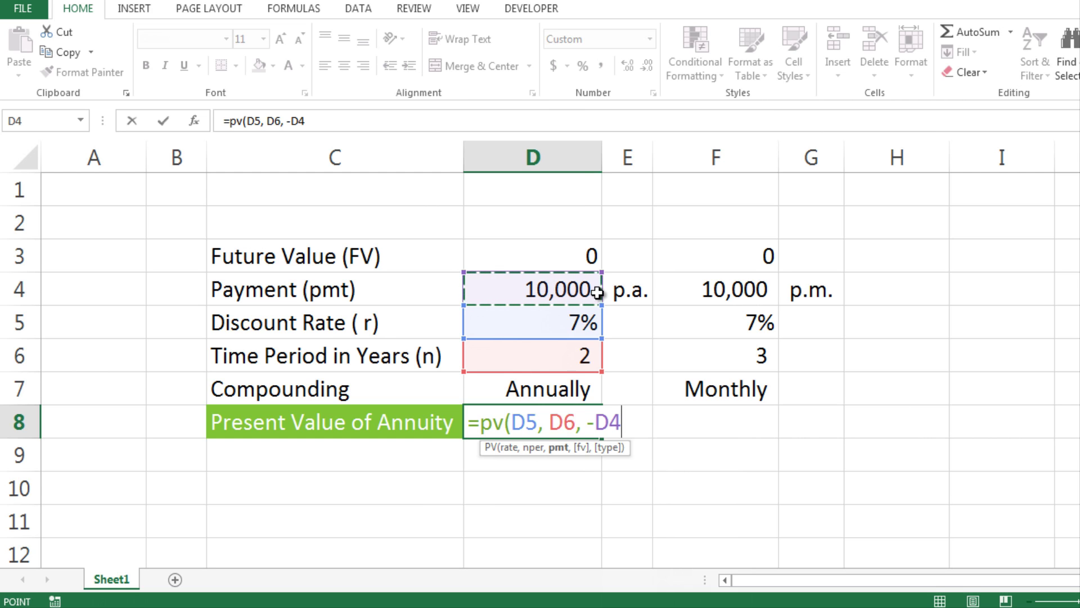
{"action": "type", "text": ", 0"}
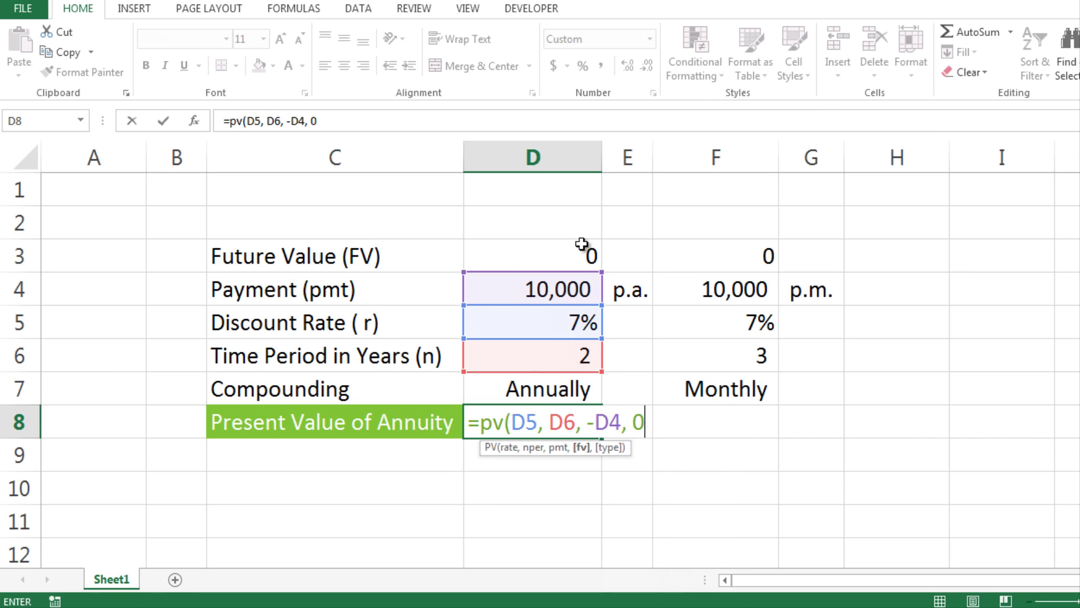
{"action": "type", "text": ")"}
{"action": "key", "text": "Return"}
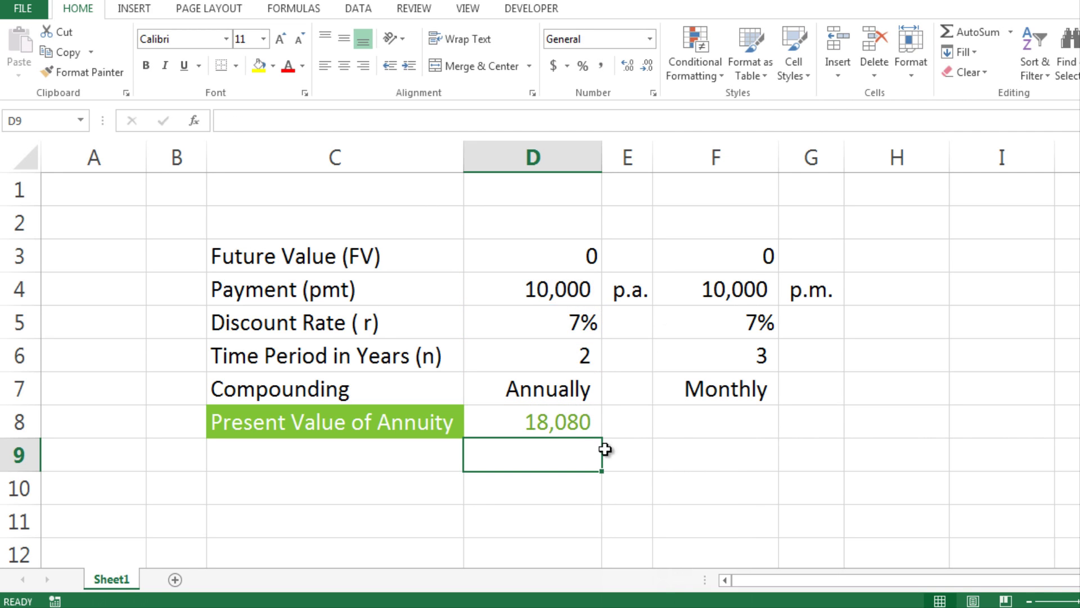
{"action": "left_click", "coordinate": [573, 422]}
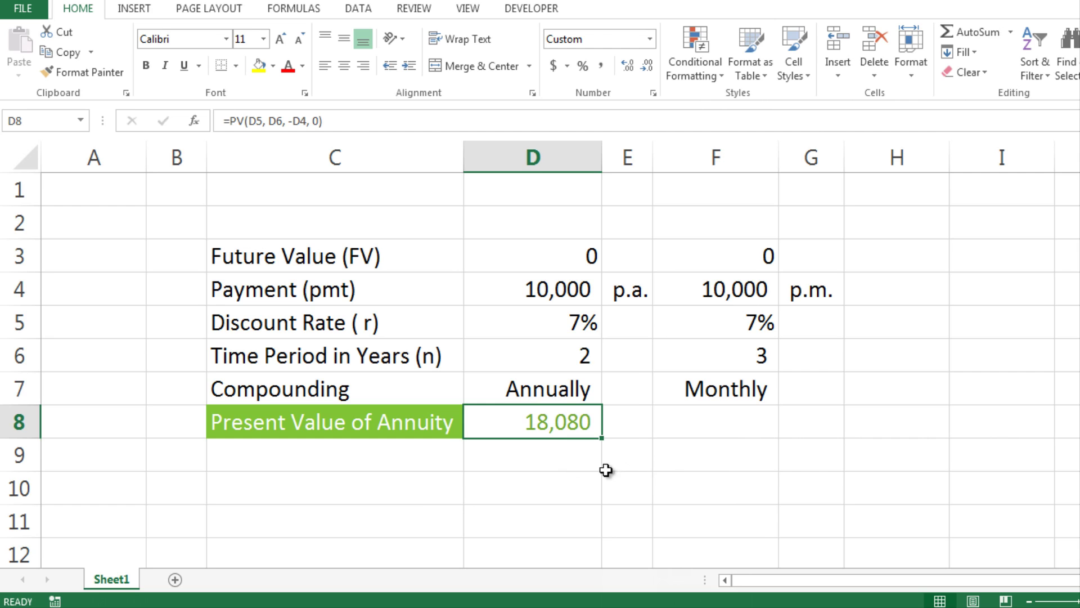
{"action": "left_click", "coordinate": [734, 421]}
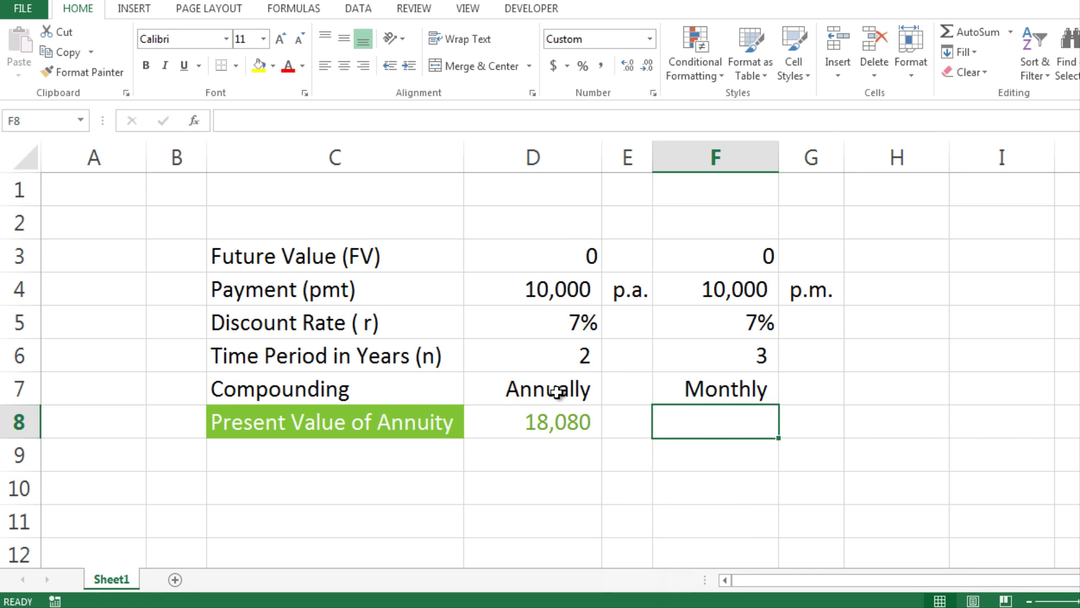
{"action": "left_click", "coordinate": [739, 292]}
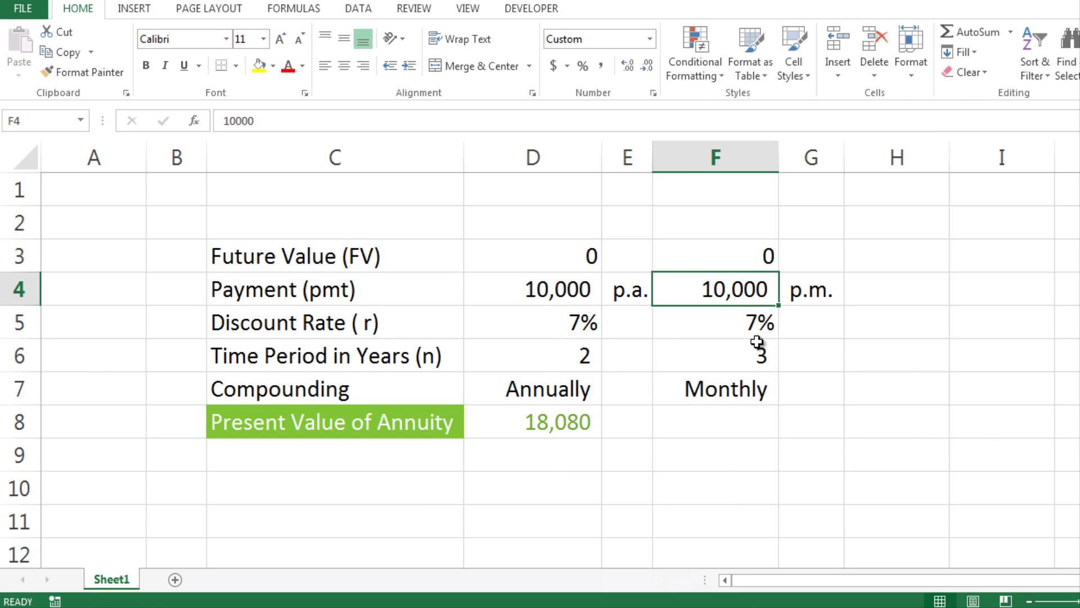
{"action": "left_click", "coordinate": [758, 322]}
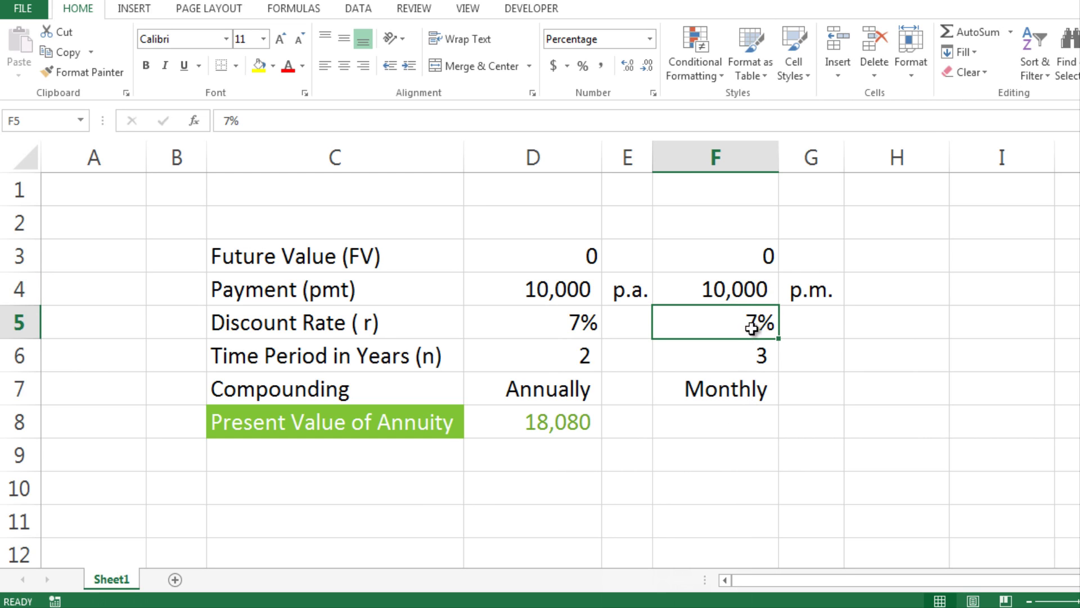
{"action": "left_click", "coordinate": [749, 365]}
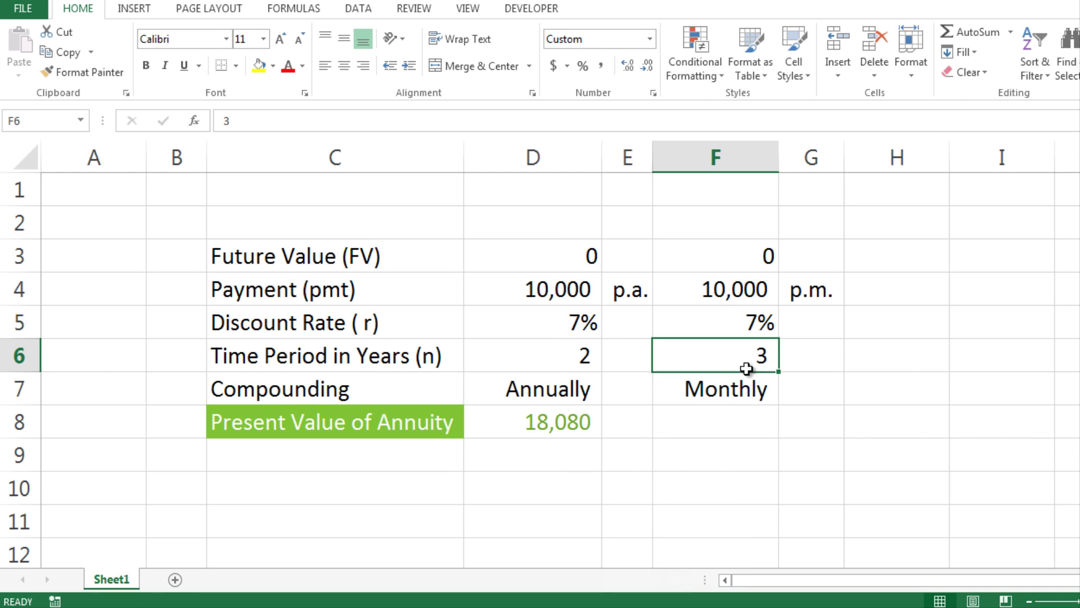
{"action": "left_click", "coordinate": [743, 396]}
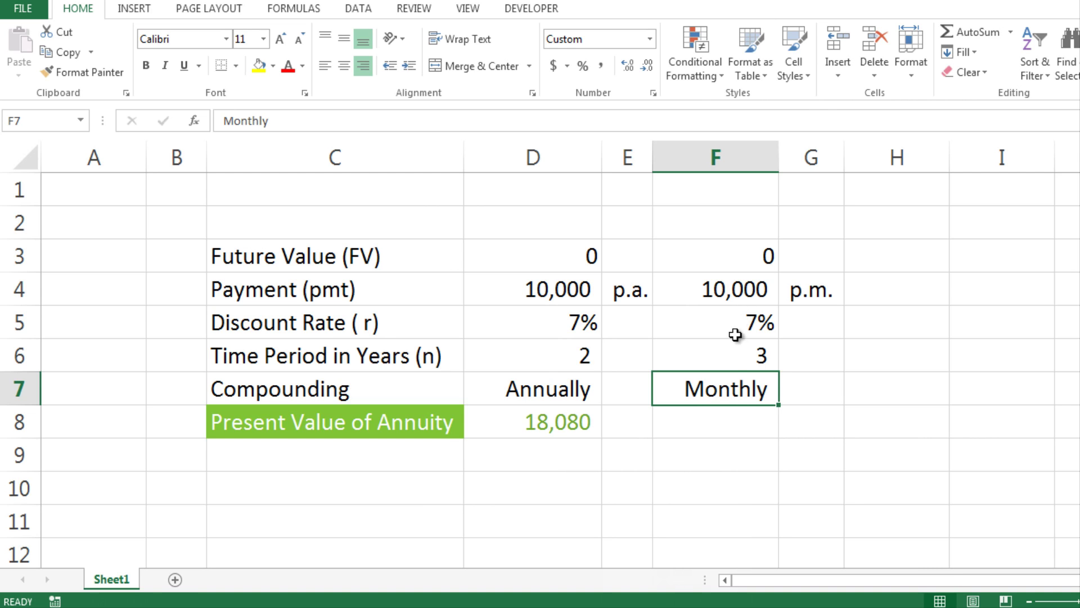
{"action": "left_click", "coordinate": [739, 428]}
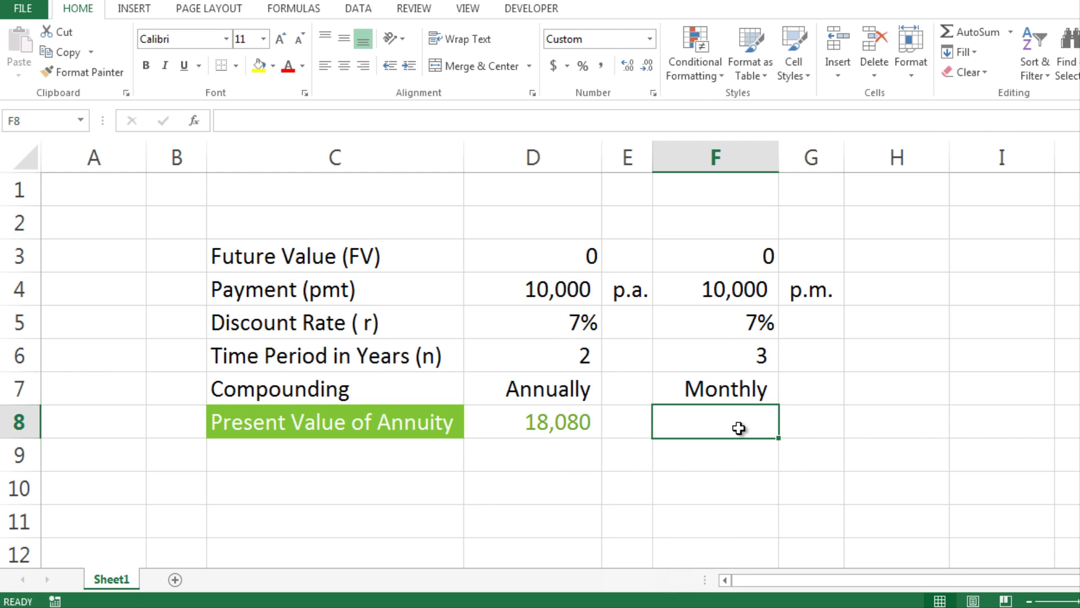
{"action": "type", "text": "="}
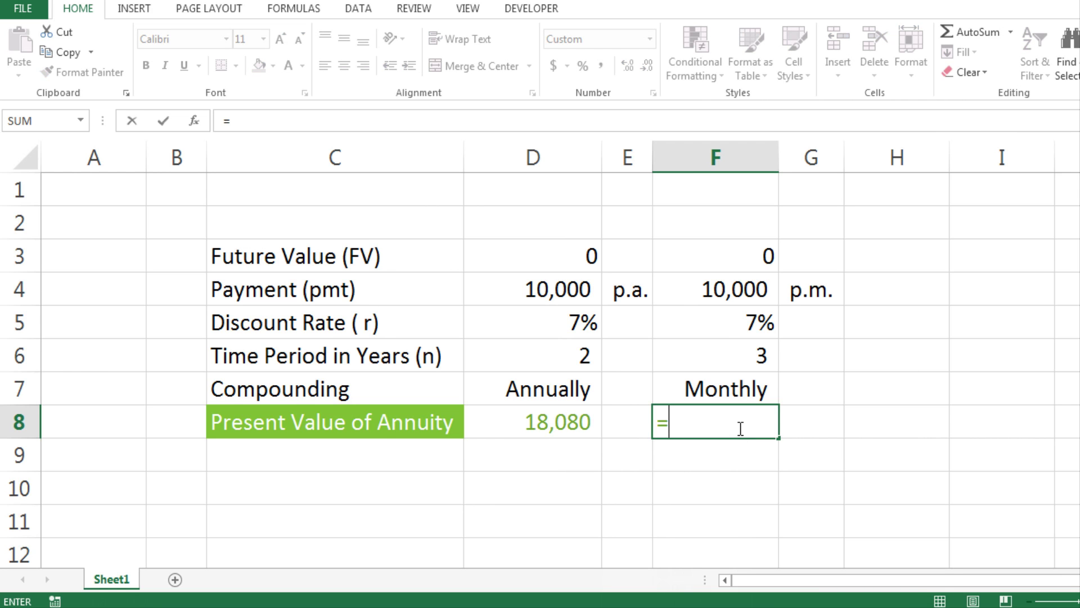
{"action": "type", "text": "pv("}
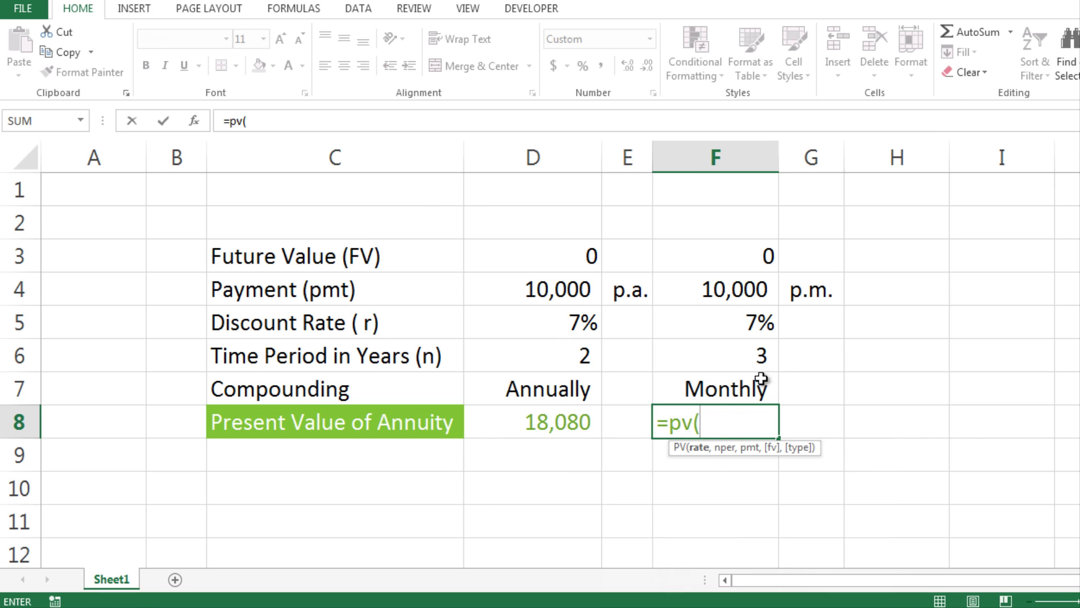
Enter =PV(F5/12, F6*12, -F4, 0) in F8, returning 323,865
{"action": "left_click", "coordinate": [739, 321]}
{"action": "type", "text": "/12,"}
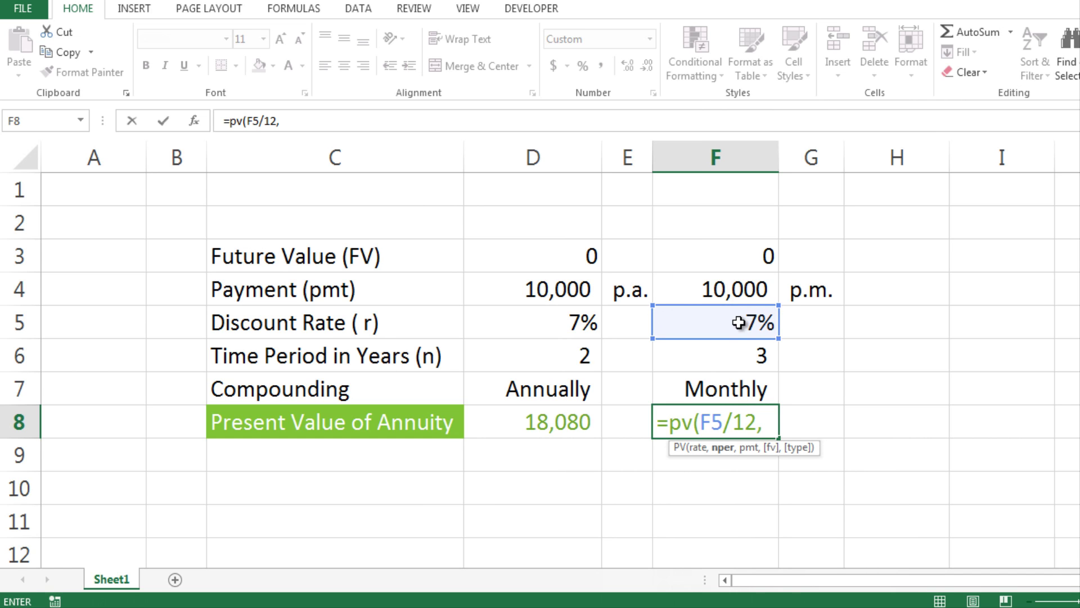
{"action": "left_click", "coordinate": [745, 349]}
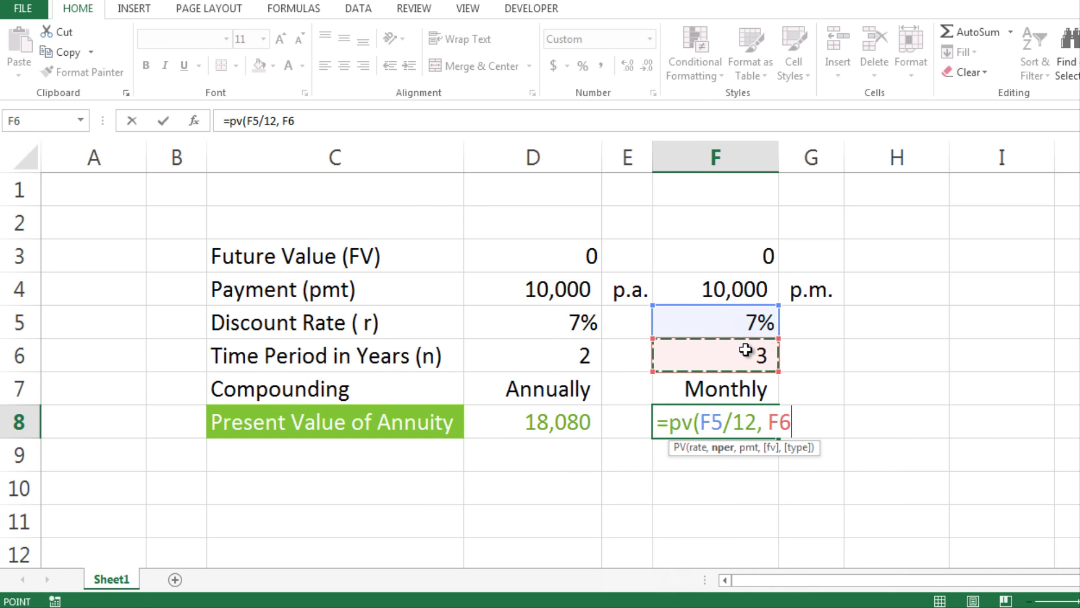
{"action": "type", "text": "*12"}
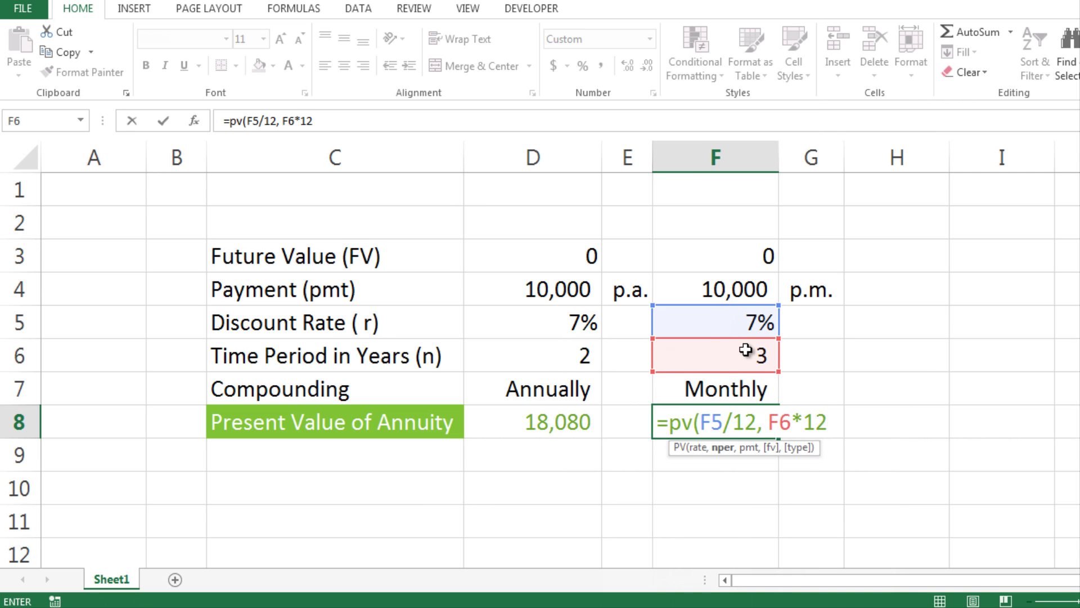
{"action": "type", "text": ", "}
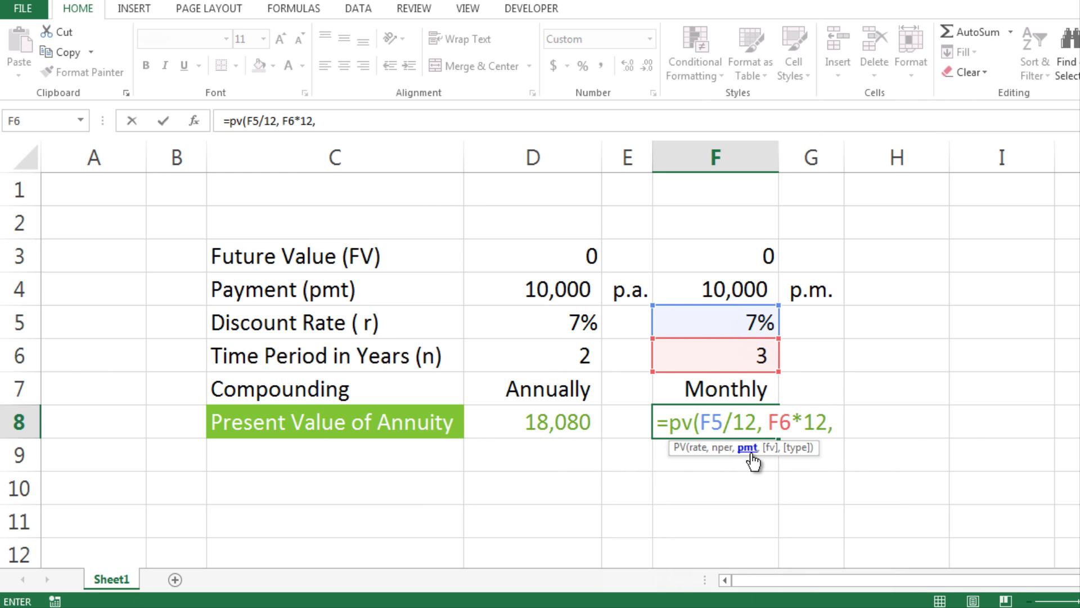
{"action": "type", "text": "-"}
{"action": "left_click", "coordinate": [724, 289]}
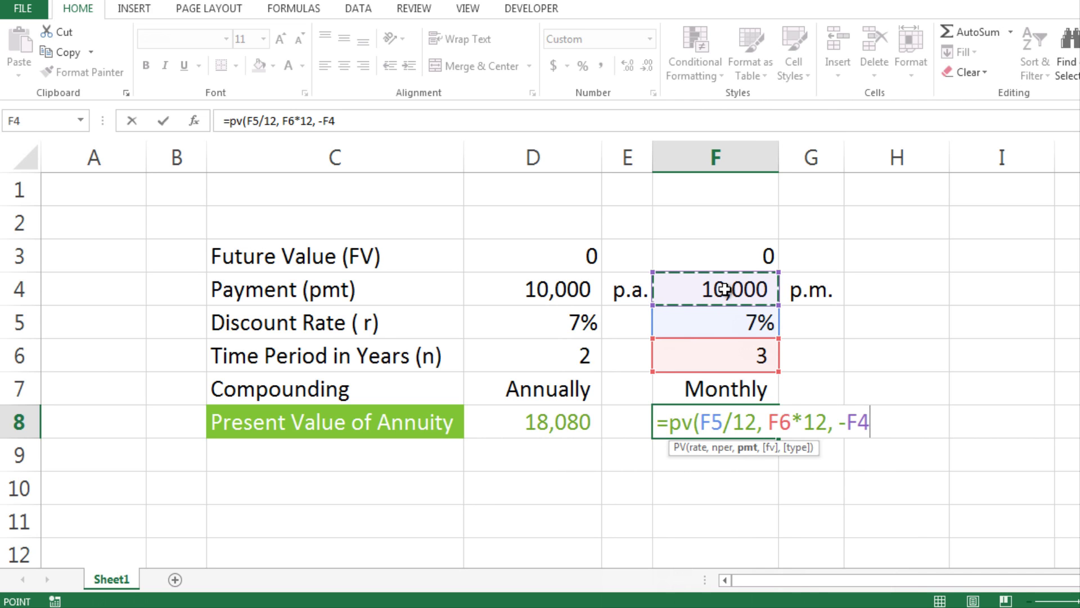
{"action": "type", "text": ", 0)"}
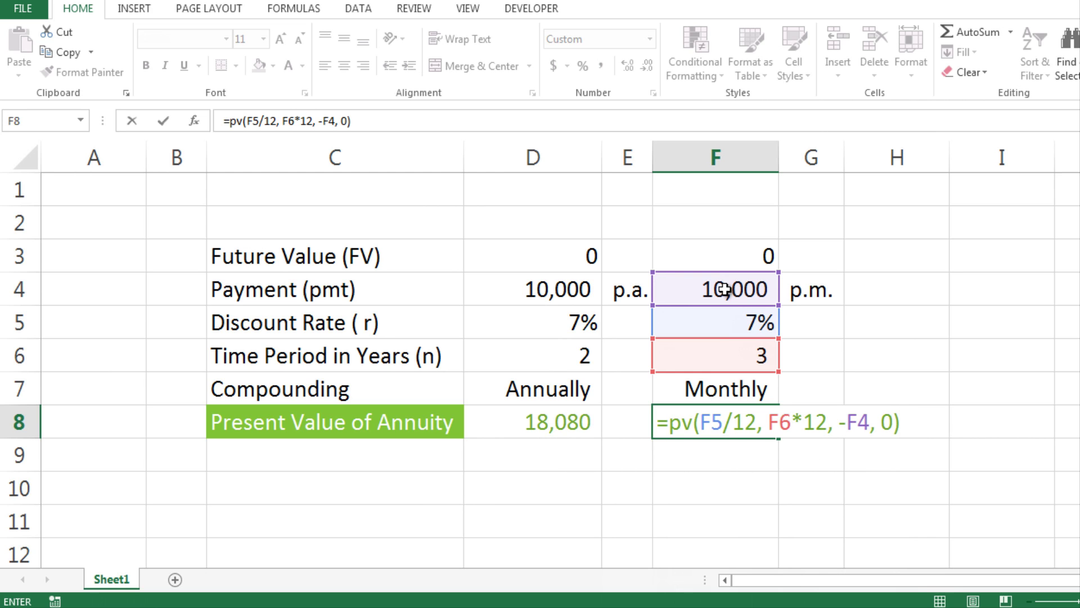
{"action": "key", "text": "Return"}
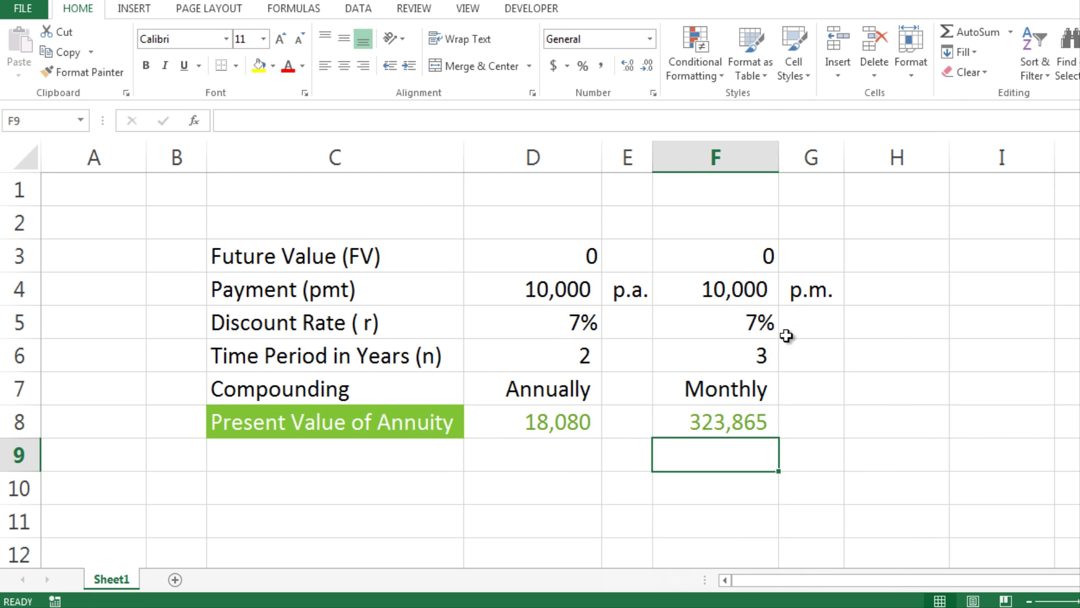
{"action": "left_click", "coordinate": [724, 431]}
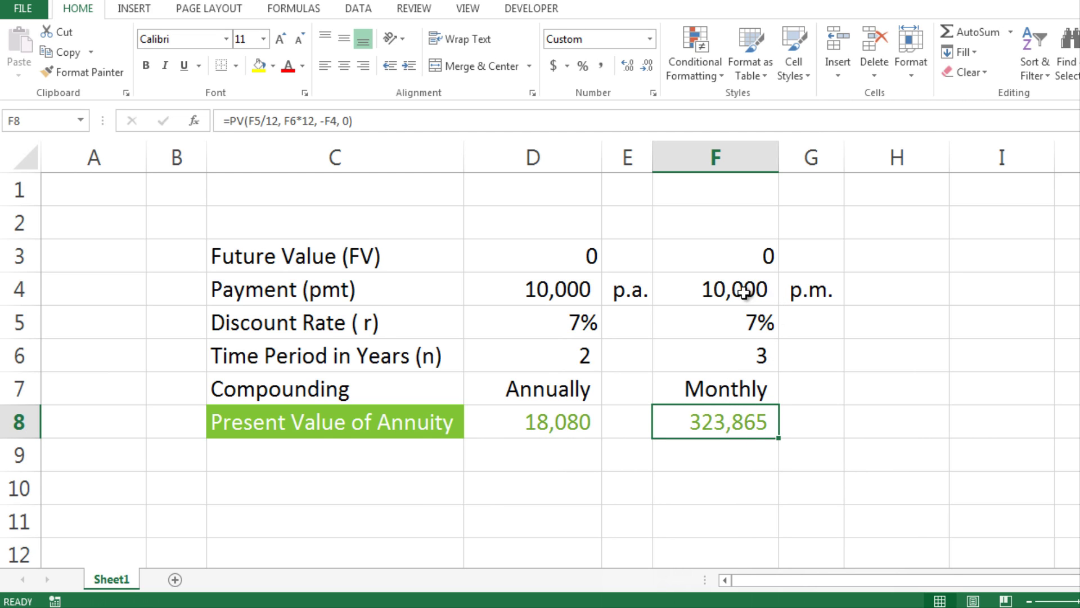
{"action": "left_click", "coordinate": [736, 356]}
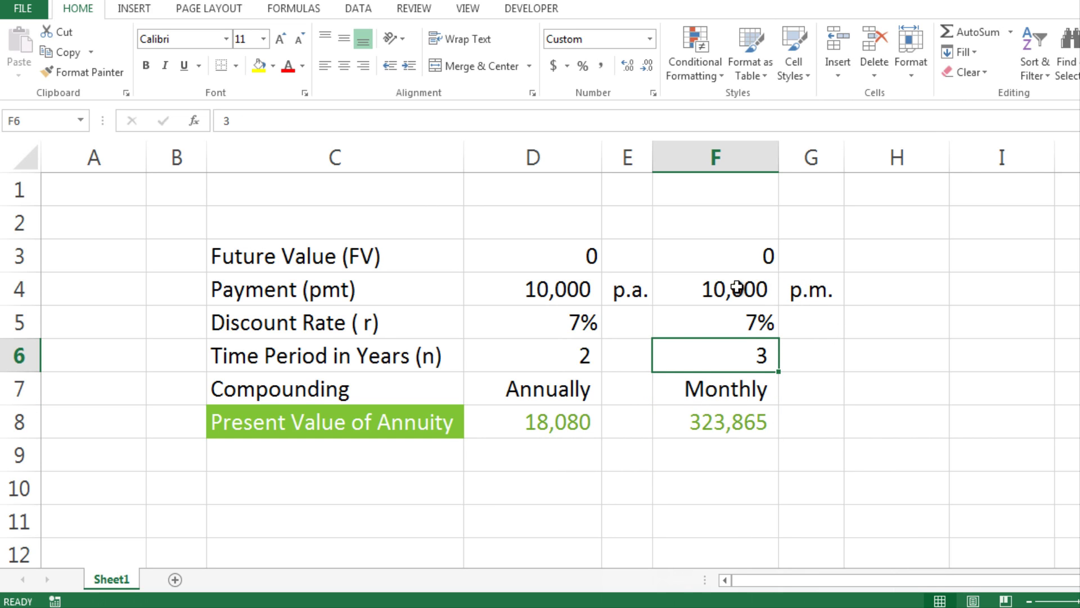
{"action": "left_click", "coordinate": [872, 422]}
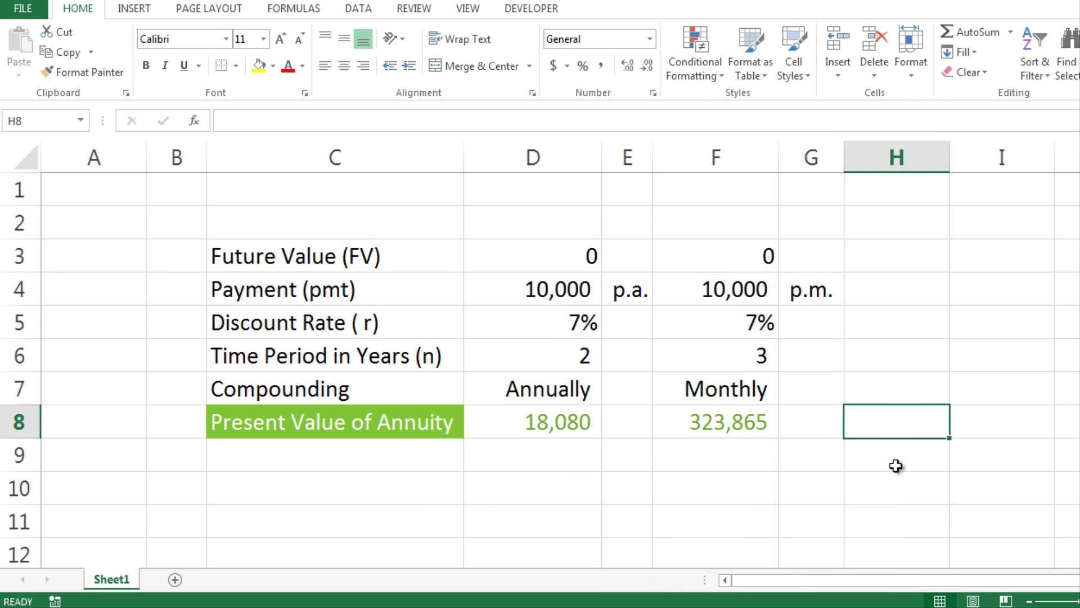
{"action": "type", "text": "360000"}
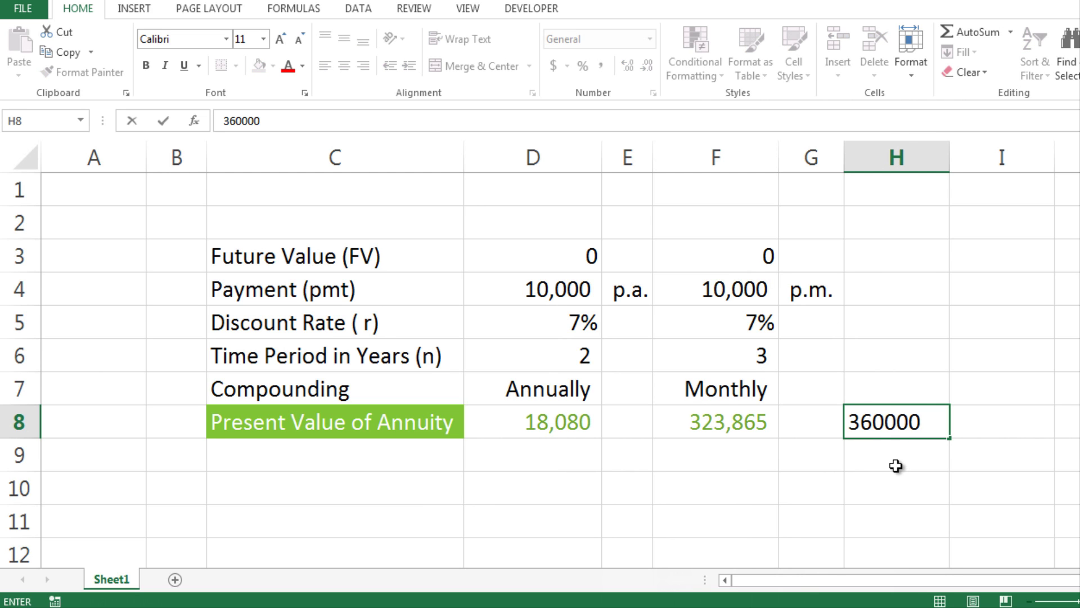
Commit 360000 in H8 and compare it with F8's 323,865 and F6's 3 years
{"action": "key", "text": "Return"}
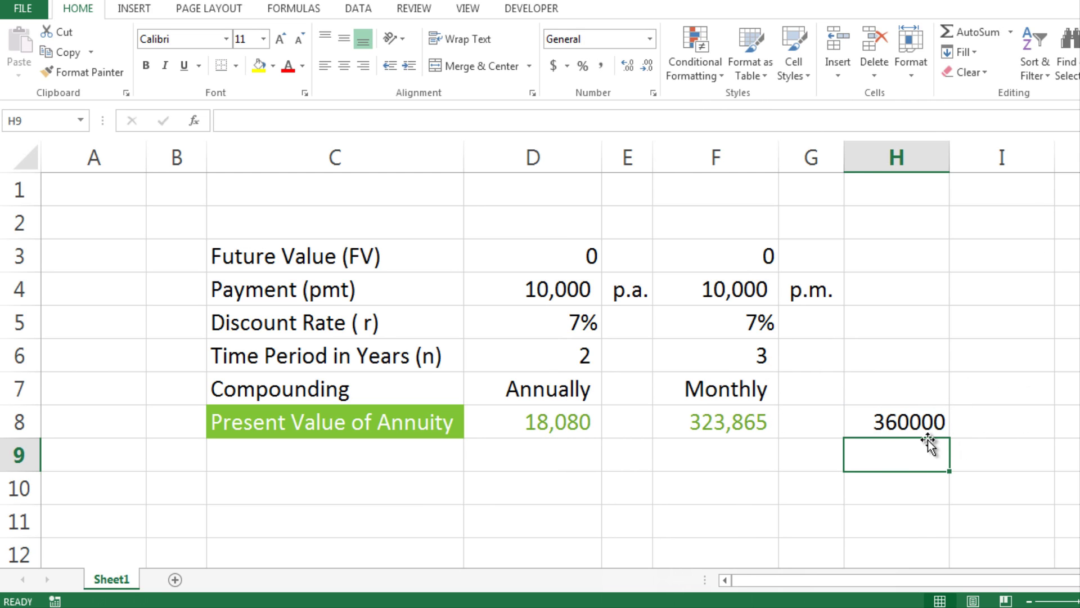
{"action": "left_click", "coordinate": [892, 431]}
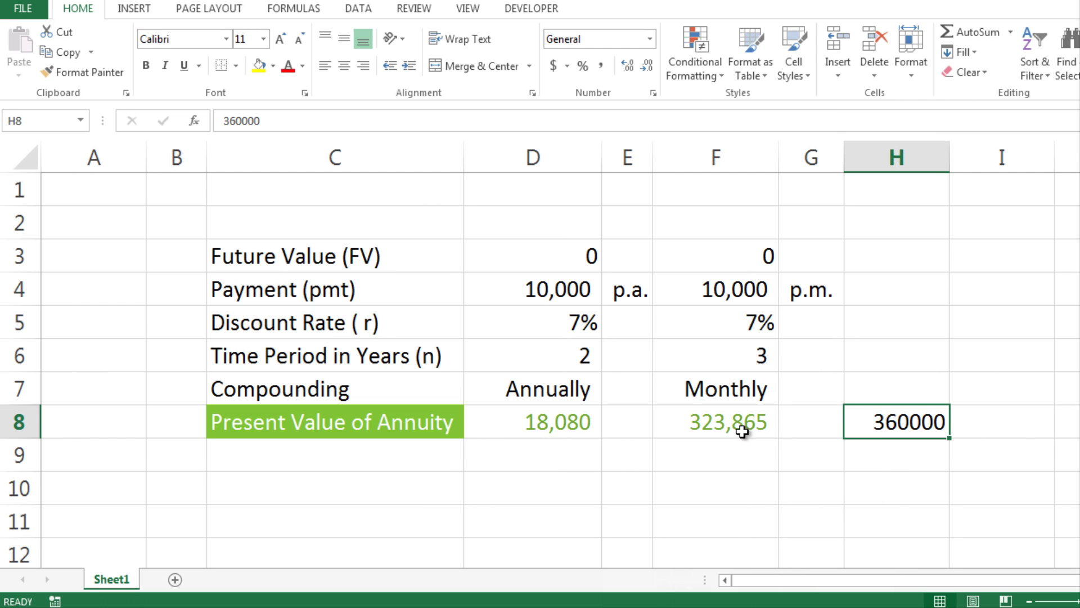
{"action": "left_click", "coordinate": [704, 425]}
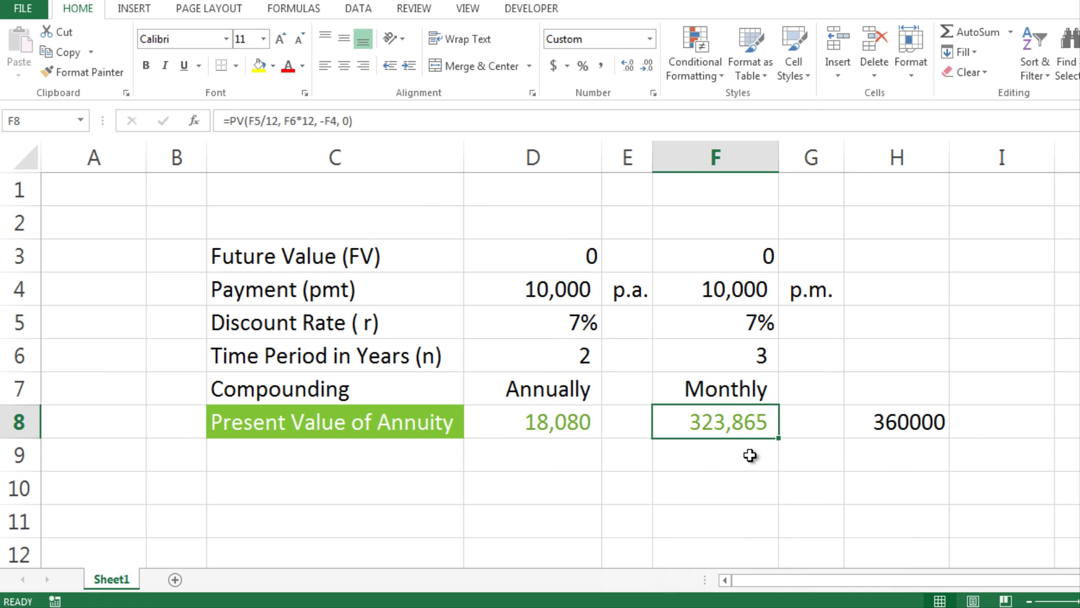
{"action": "left_click", "coordinate": [751, 359]}
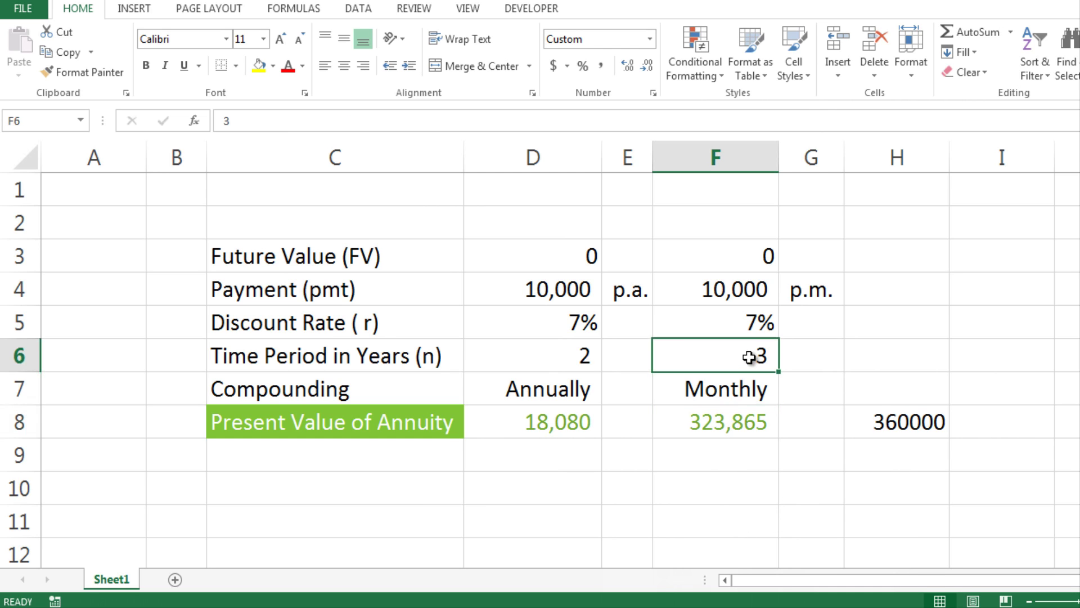
{"action": "left_click", "coordinate": [749, 425]}
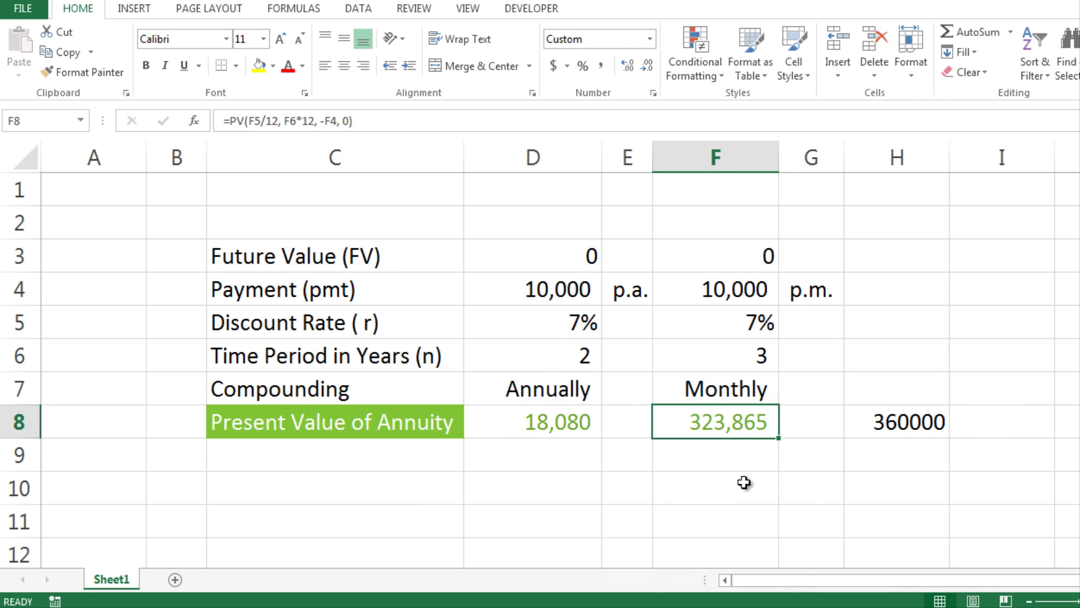
{"action": "left_click", "coordinate": [743, 482]}
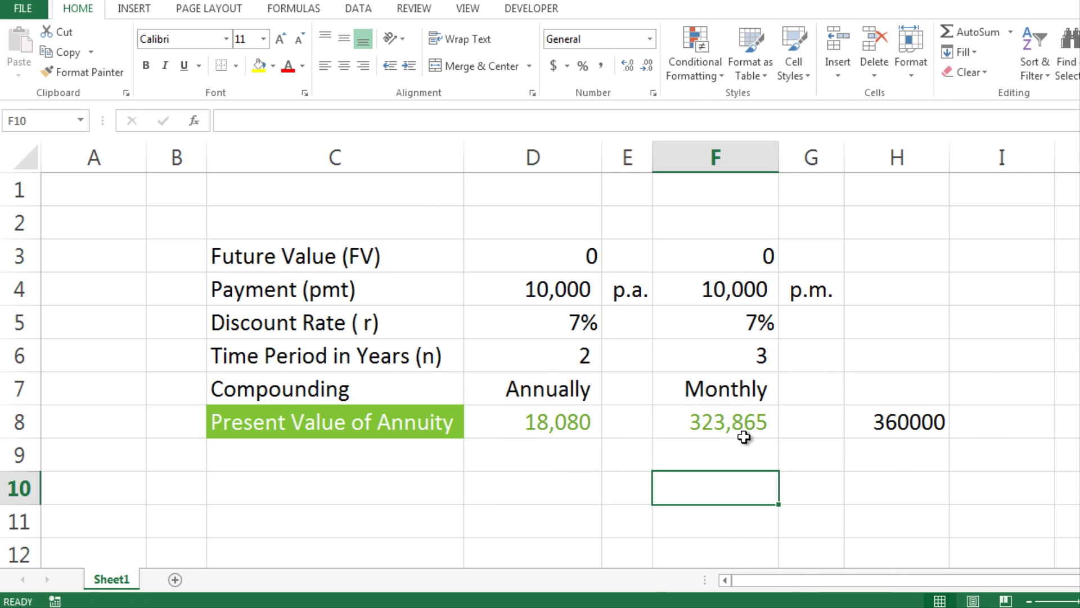
{"action": "left_click", "coordinate": [423, 491]}
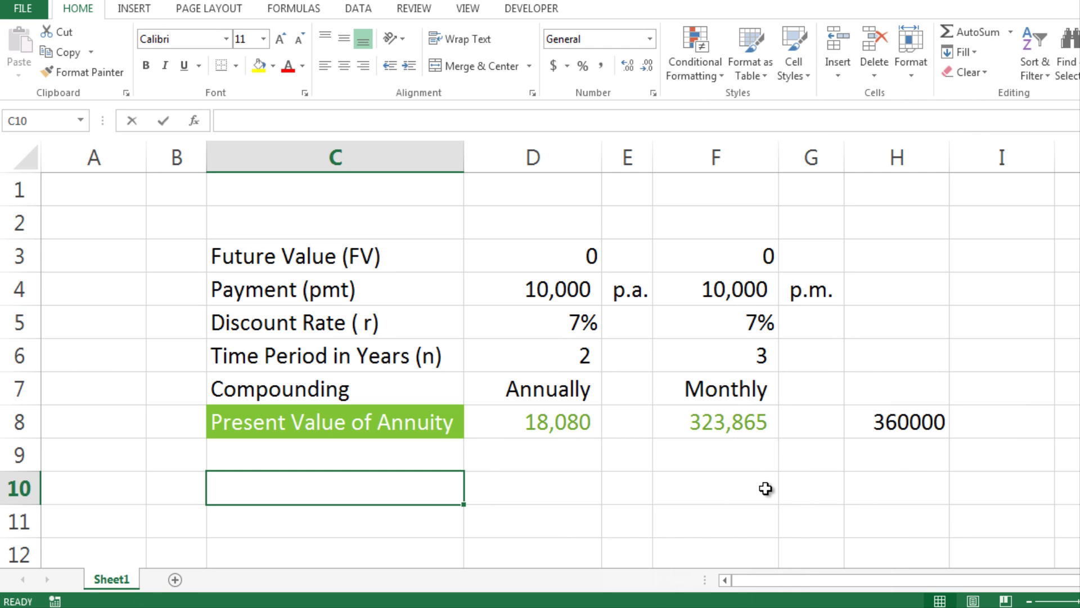
Enter the label 'Net Present Value' in C10
{"action": "type", "text": "Net Present Value"}
{"action": "key", "text": "Return"}
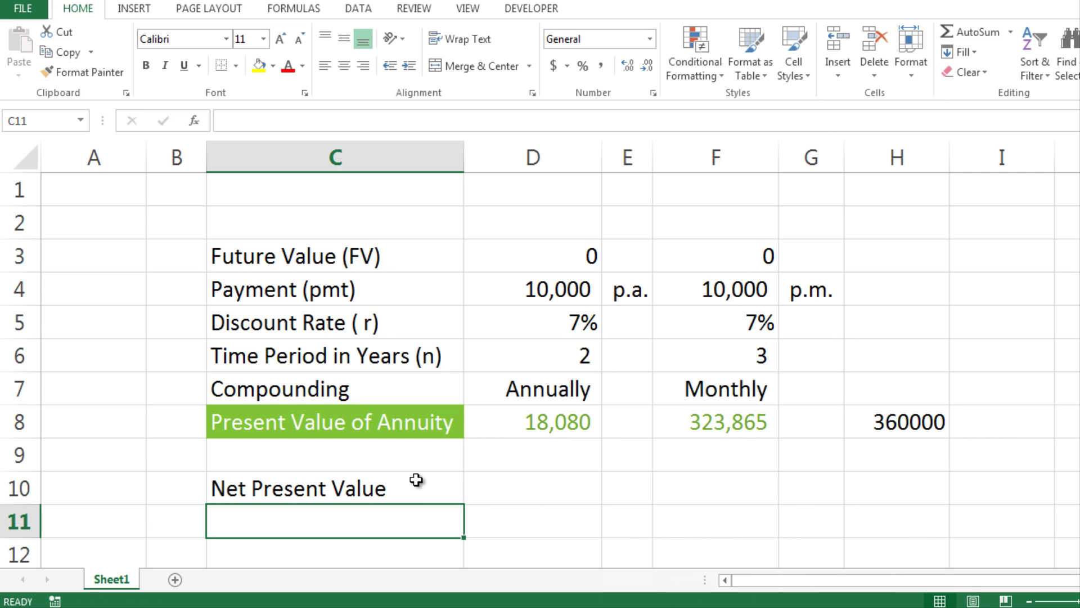
{"action": "left_click", "coordinate": [360, 486]}
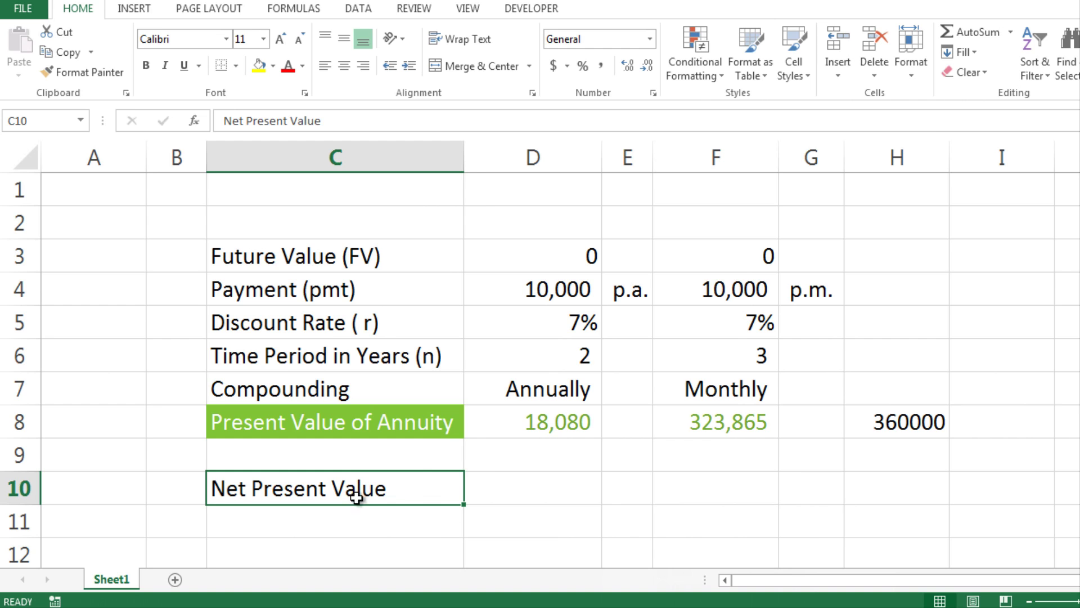